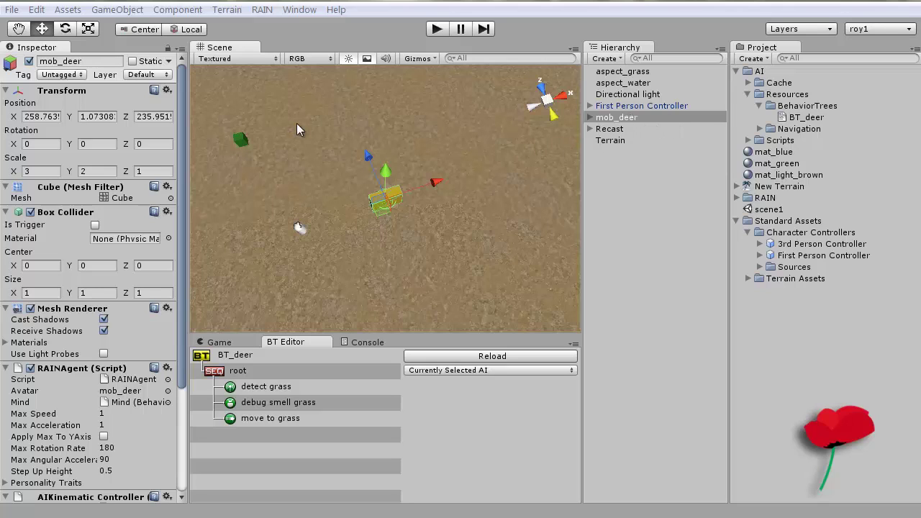
Review the grass smell aspect, then the deer's Mind, Path Manager, Sensor and BT root settings.
click(243, 140)
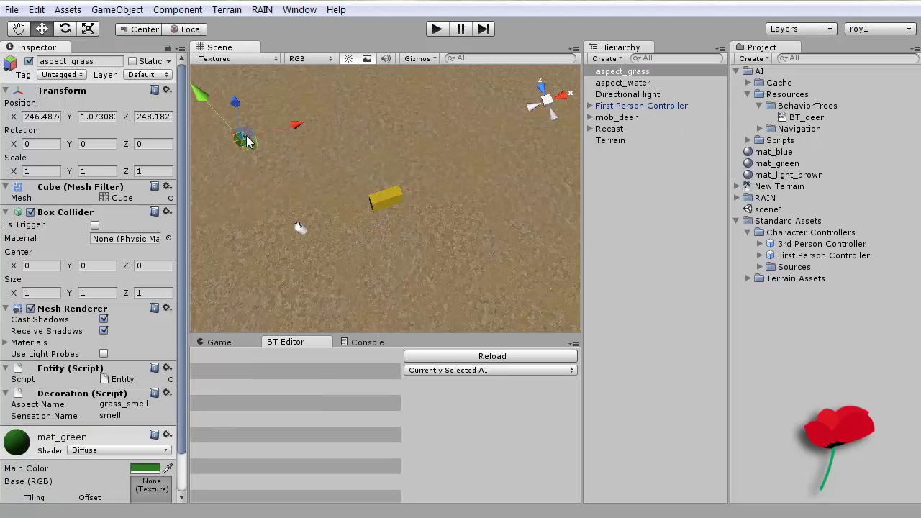
click(623, 119)
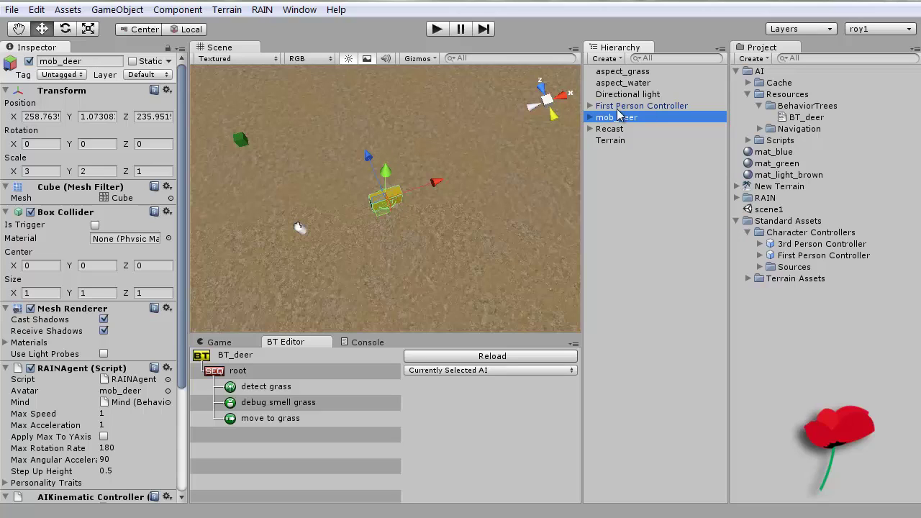
click(590, 117)
click(613, 131)
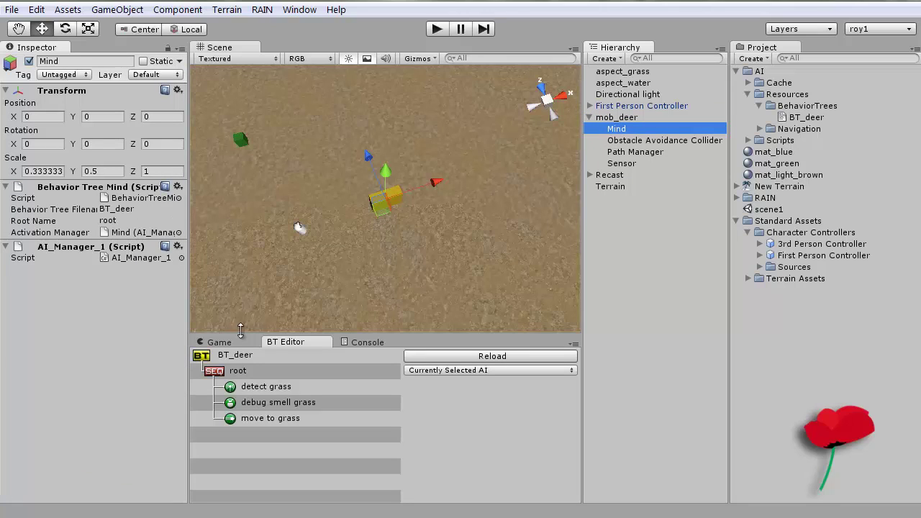
click(650, 152)
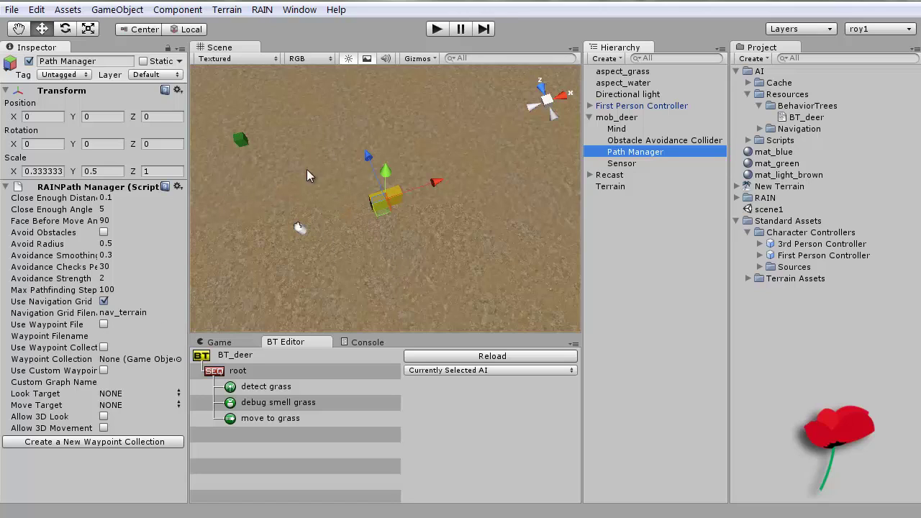
click(624, 164)
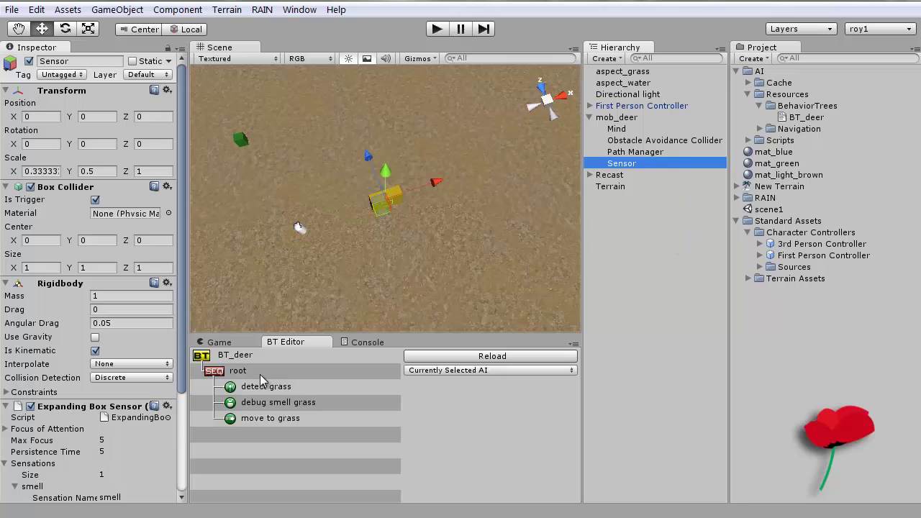
click(242, 374)
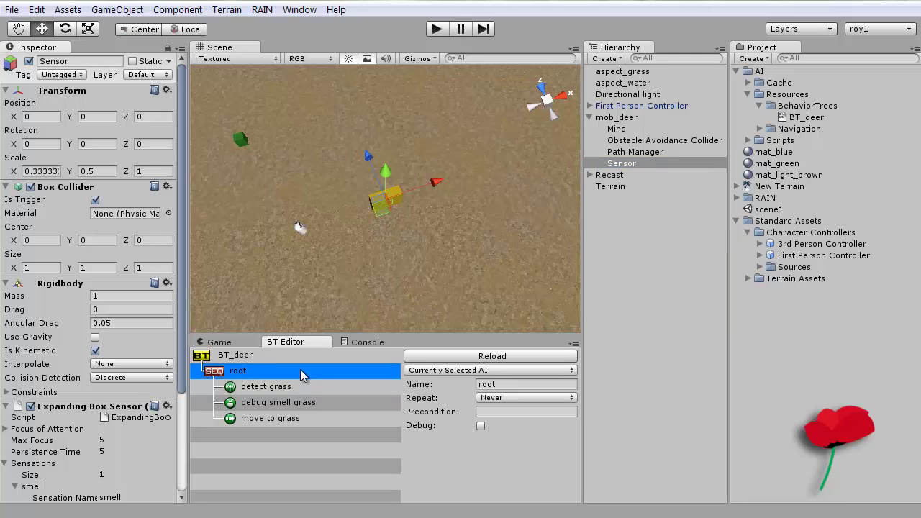
Add a Debug action at the top of root and rename it 'debug looking for grass'.
right_click(237, 375)
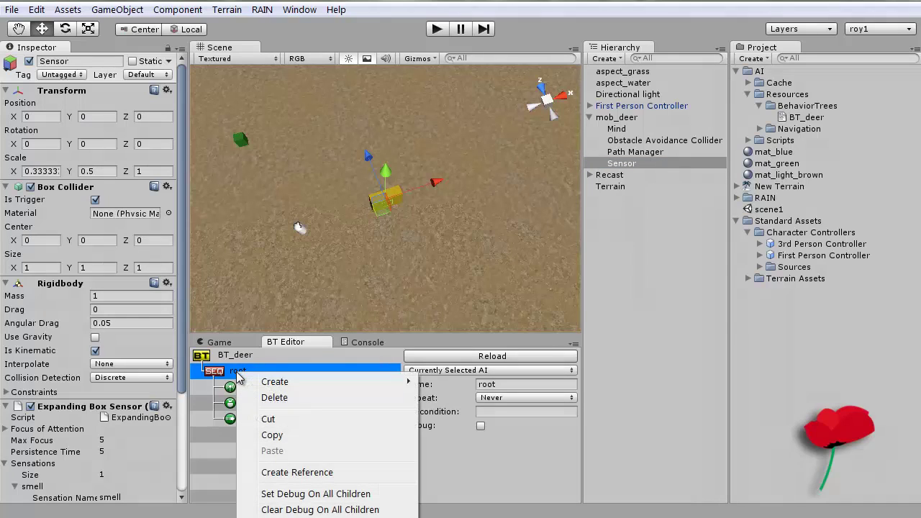
mouse_move(284, 382)
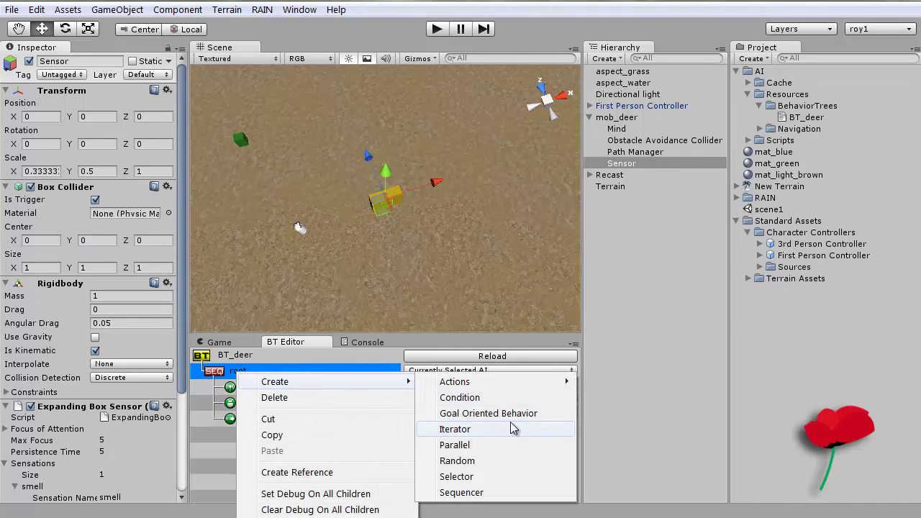
mouse_move(514, 382)
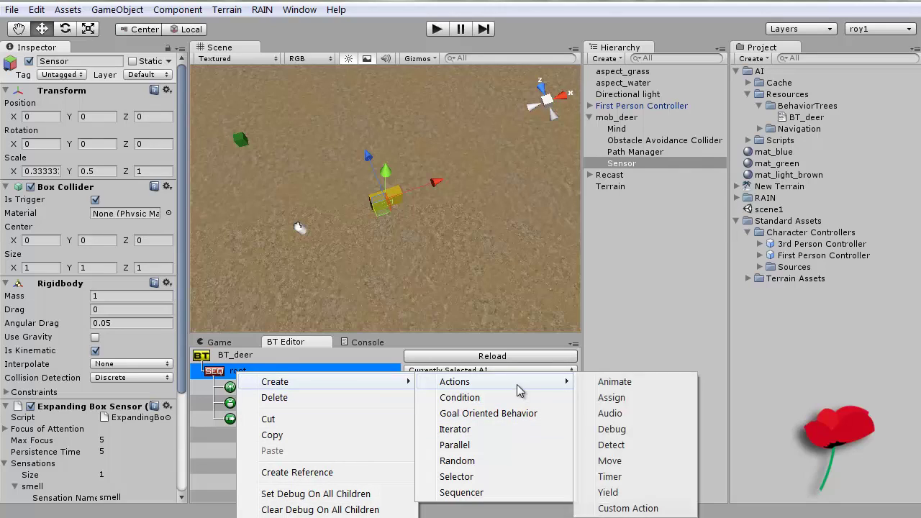
click(625, 429)
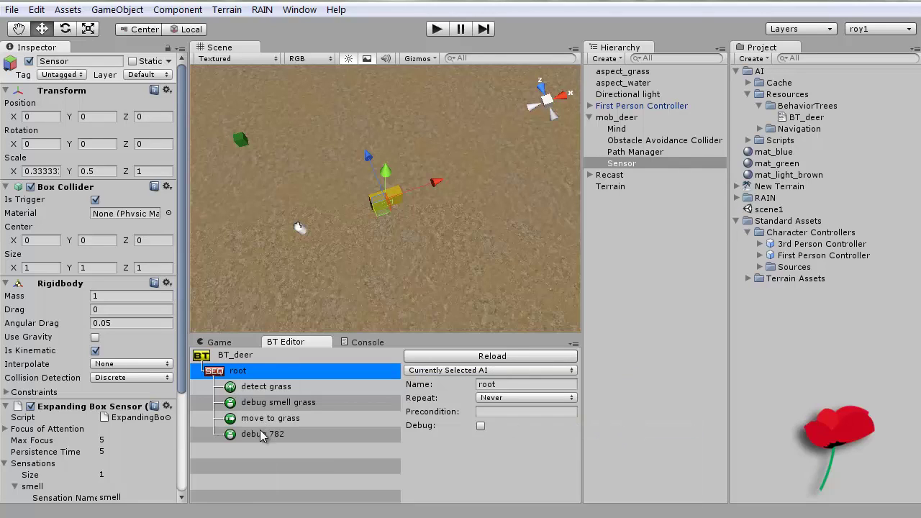
drag(263, 433, 284, 381)
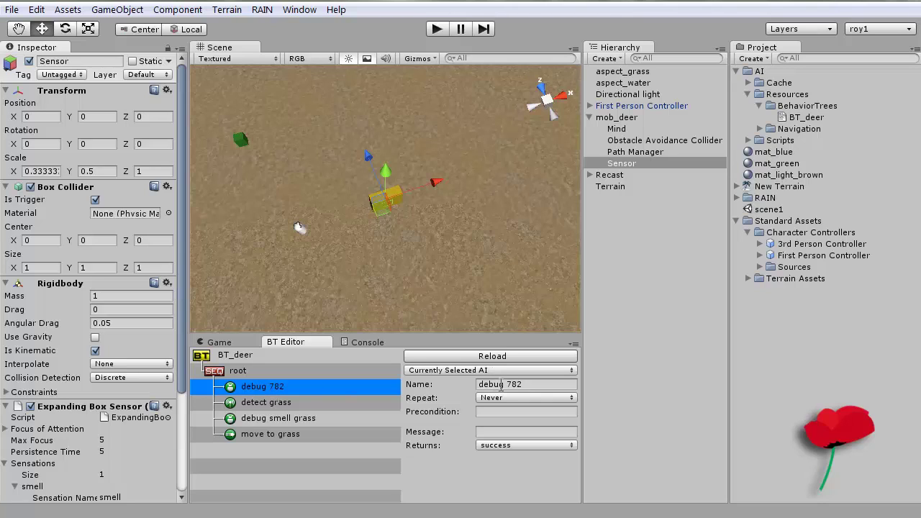
drag(509, 383, 536, 383)
text(lookin)
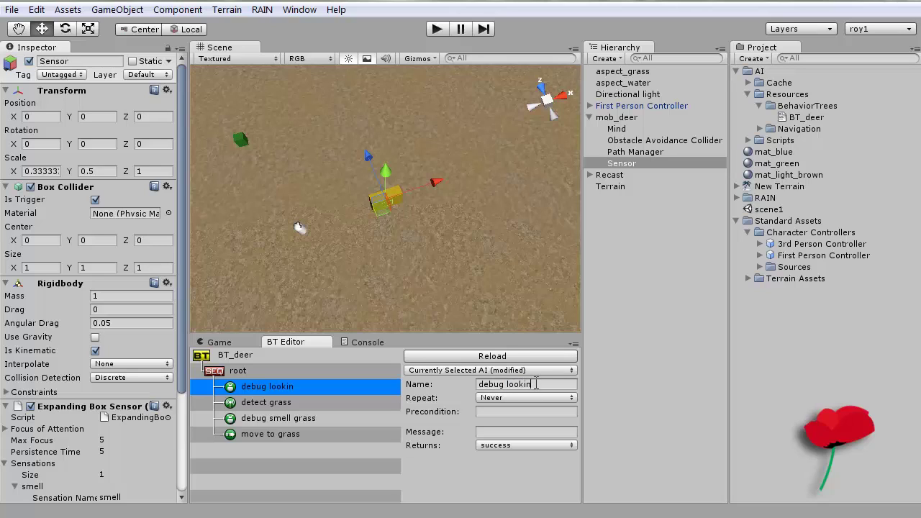
text(g for grass)
key(ctrl+s)
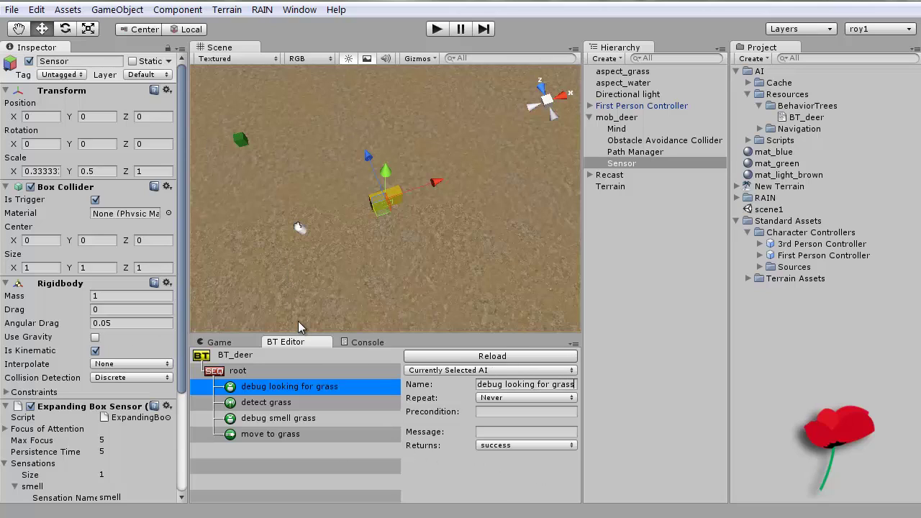
Set the debug node's Message to 'Looking for Grass'.
click(493, 430)
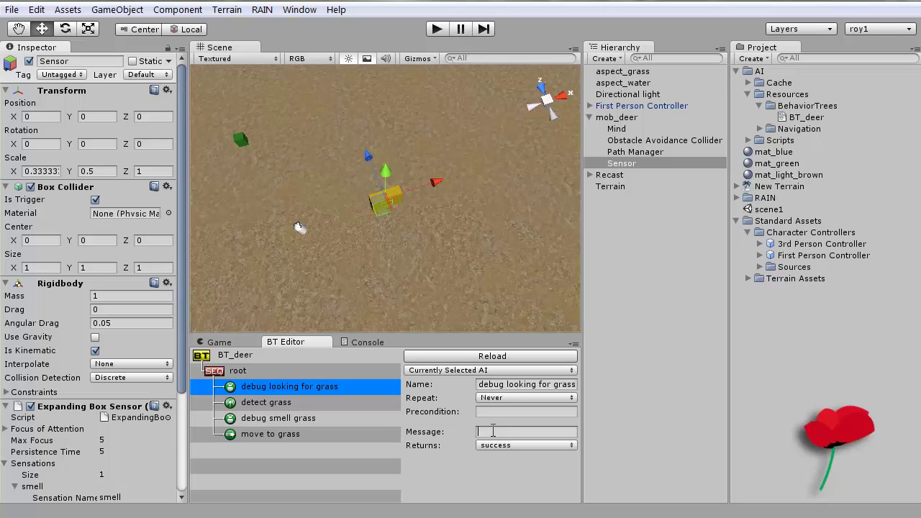
text(Looking for Grass)
key(Return)
click(236, 372)
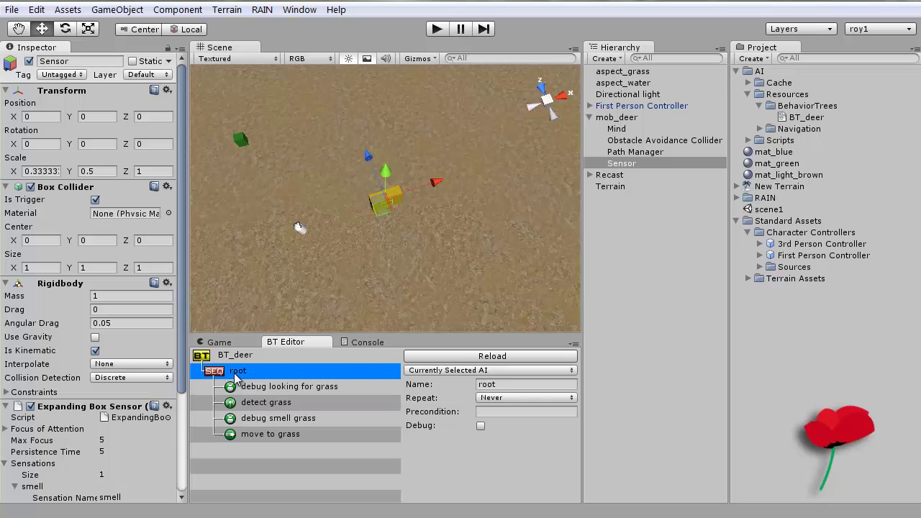
click(297, 389)
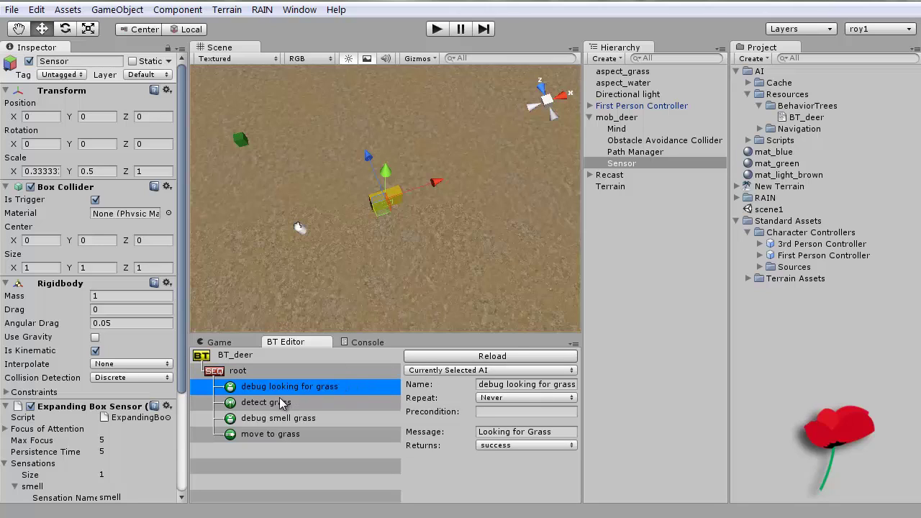
Change the detect grass node's Variable from found_grass to grass_loc.
click(282, 402)
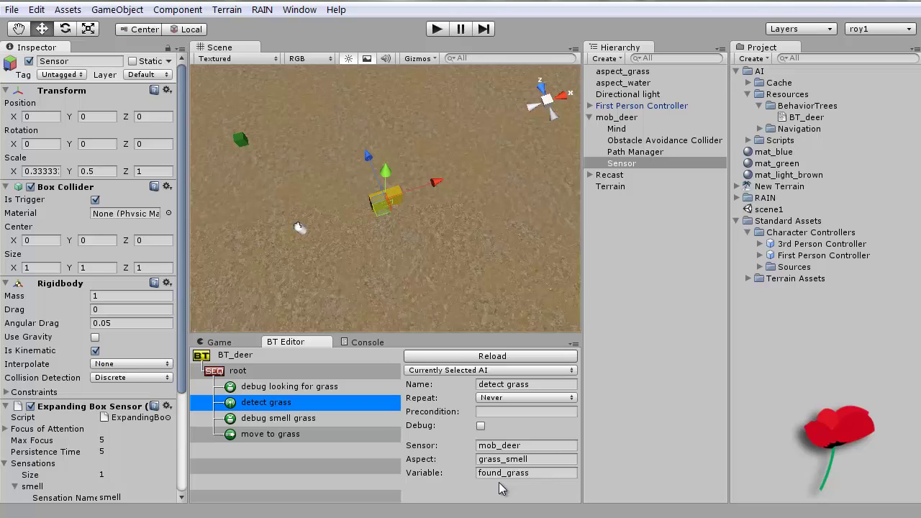
click(538, 473)
drag(525, 472, 480, 473)
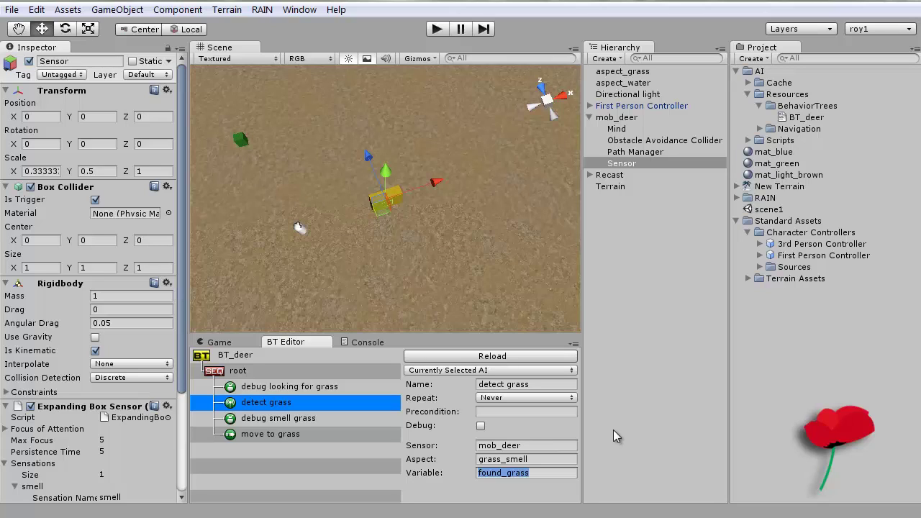
text(gr)
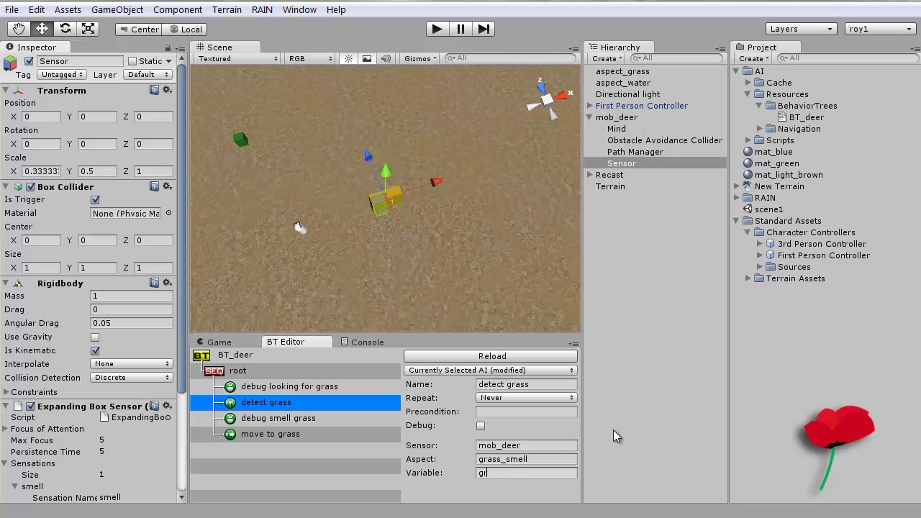
text(ass_loc)
click(301, 423)
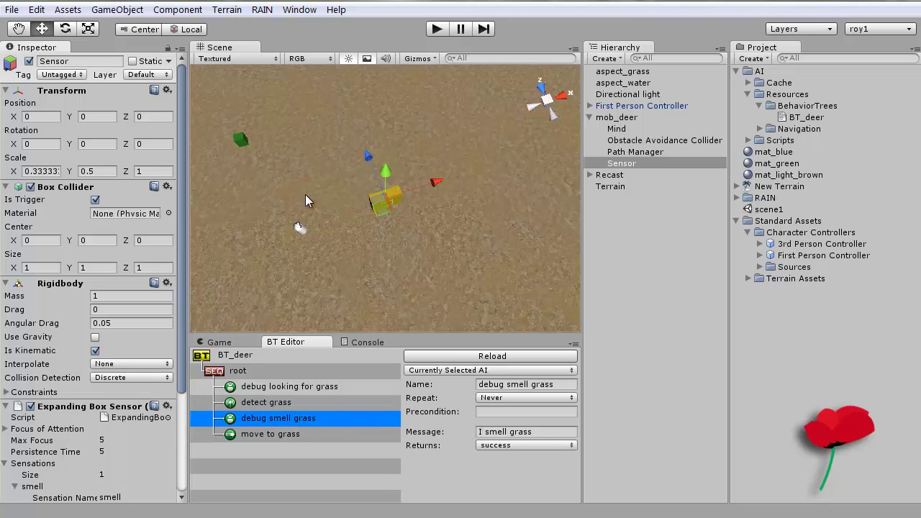
Set the move to grass node's Move Target Variable to grass_loc and Move Speed to 25.
click(286, 435)
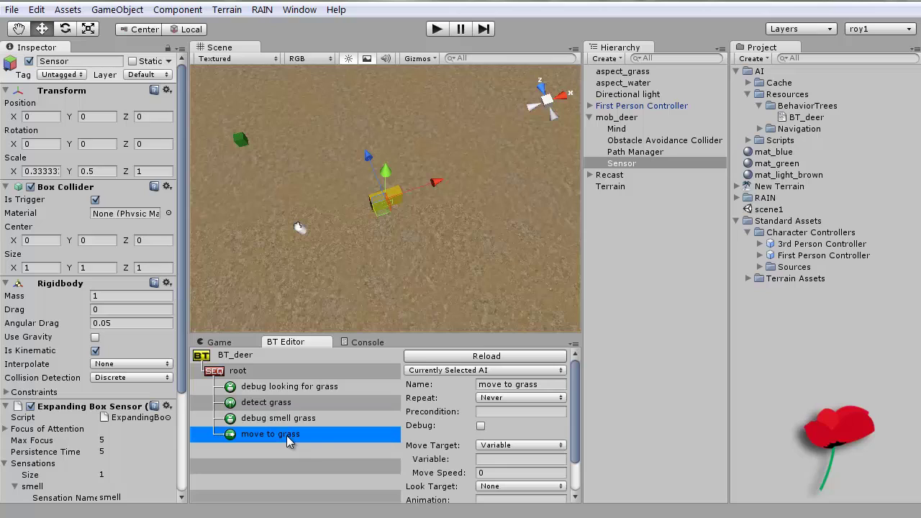
click(266, 404)
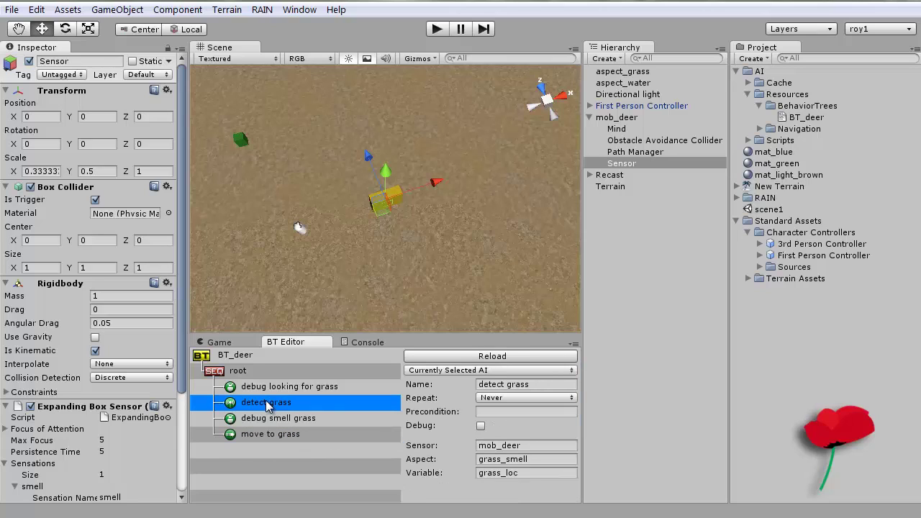
click(527, 473)
key(ctrl+c)
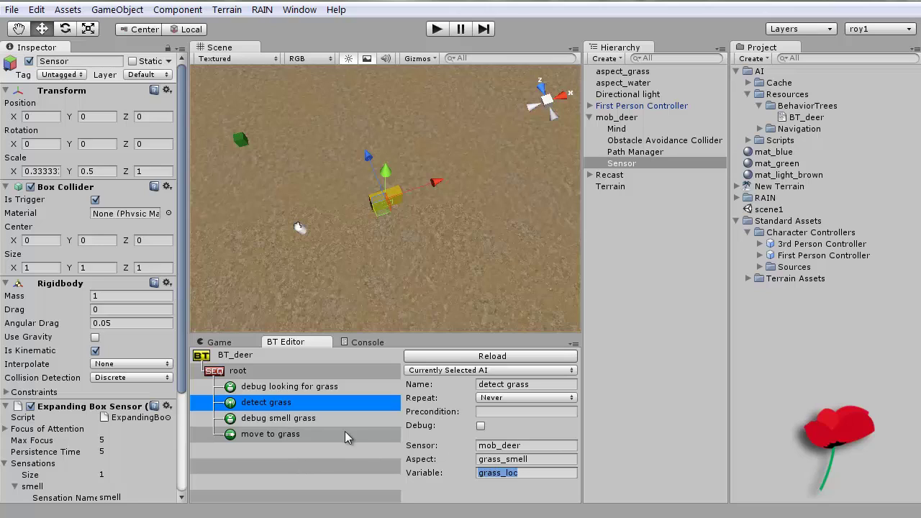
click(261, 437)
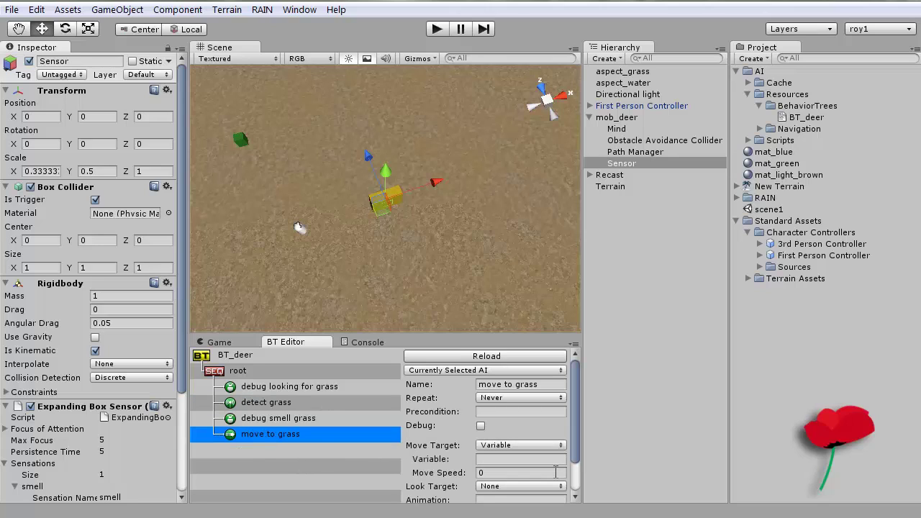
click(525, 461)
key(ctrl+v)
drag(574, 415, 575, 451)
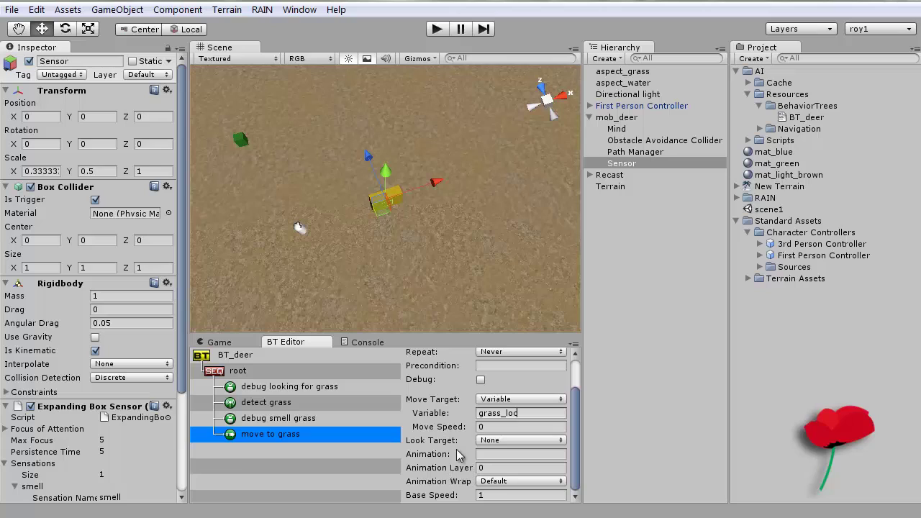
click(498, 427)
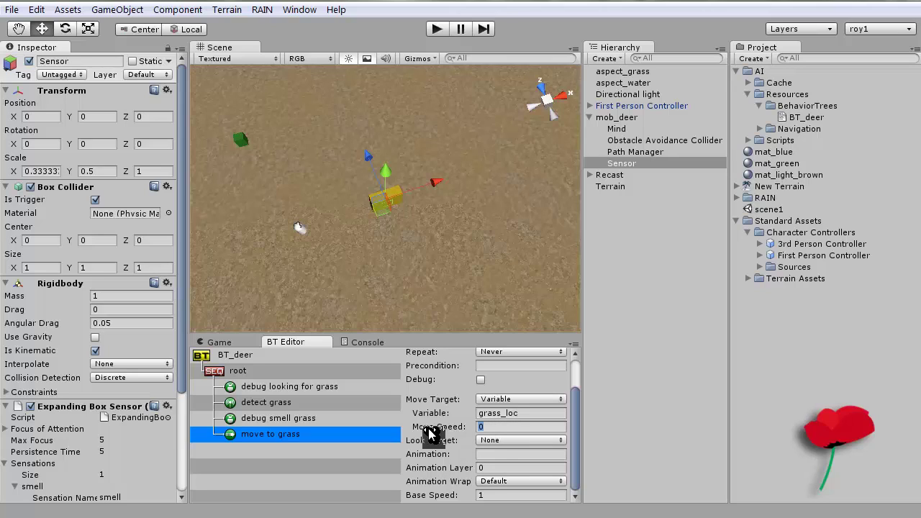
text(25)
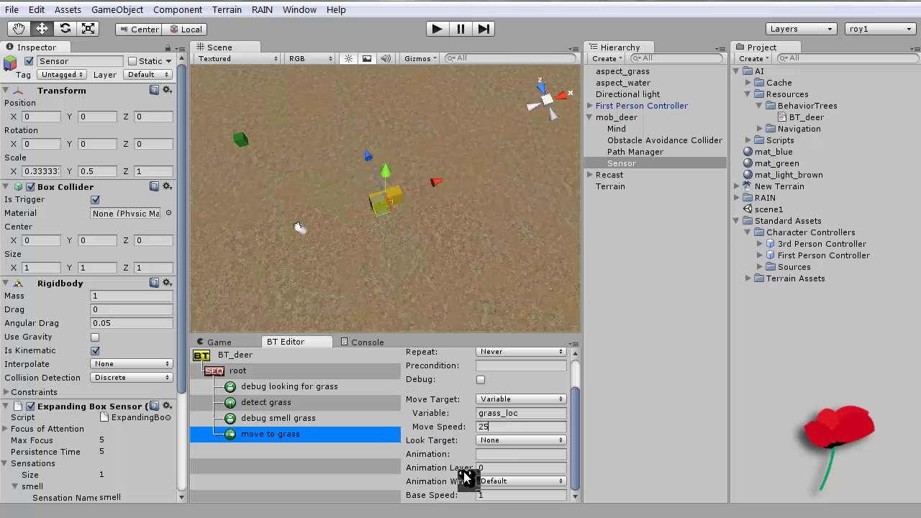
click(461, 495)
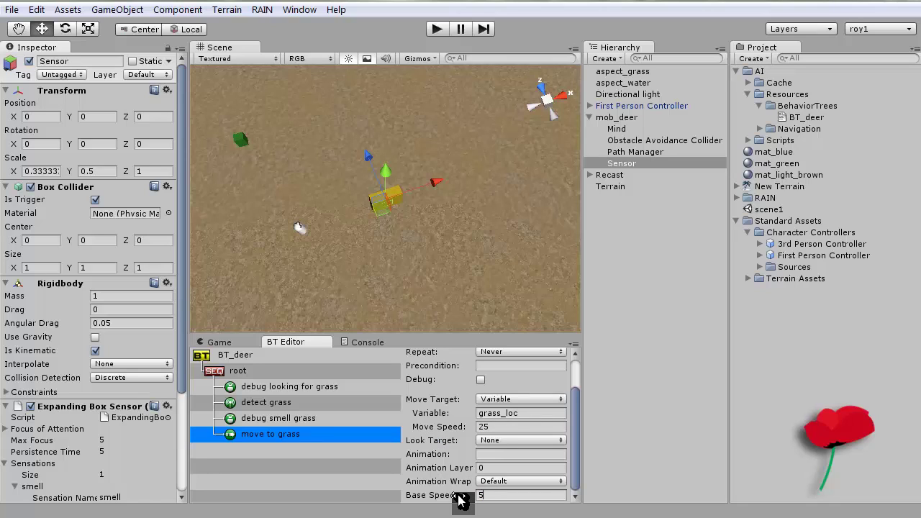
drag(576, 411, 577, 371)
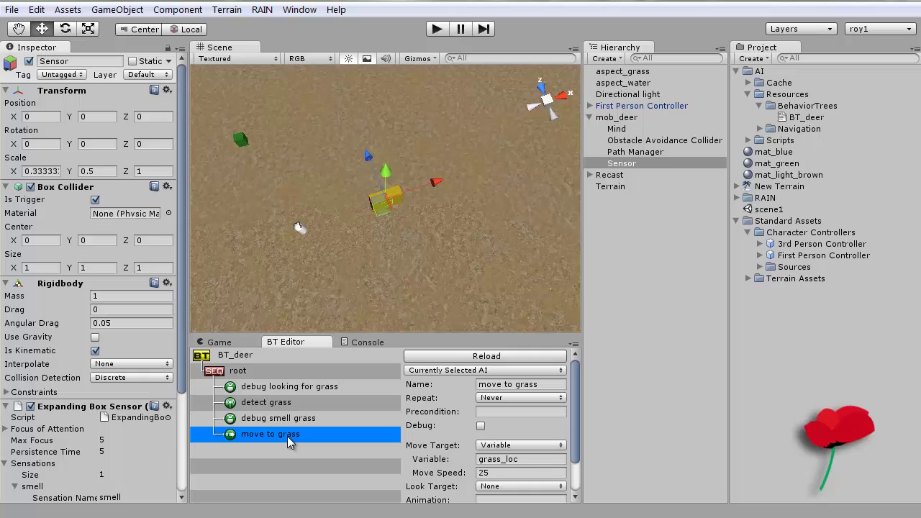
Add an Assign action, 'assign 100', at the end of the root sequence.
click(244, 373)
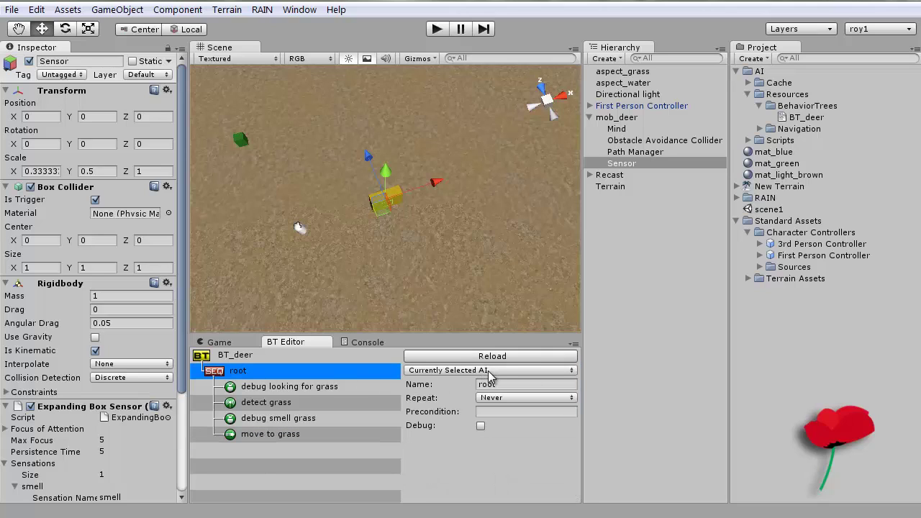
right_click(309, 379)
mouse_move(367, 388)
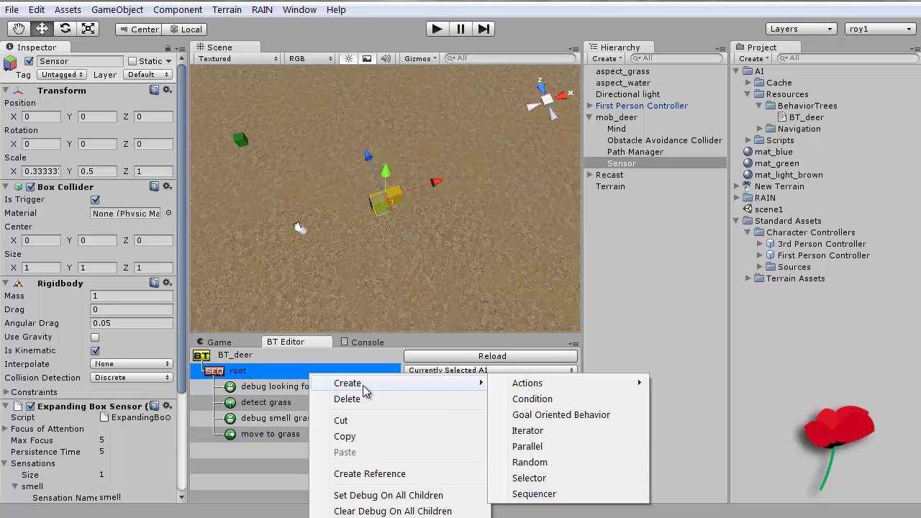
mouse_move(570, 389)
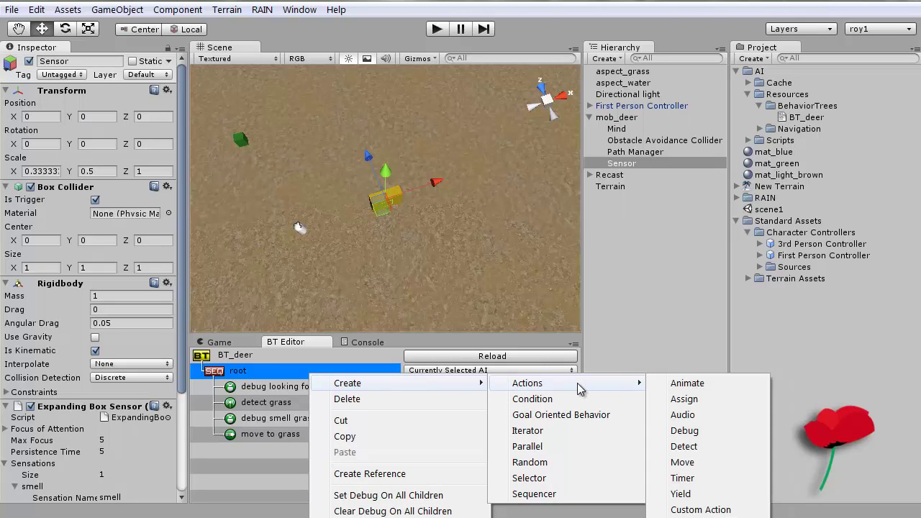
click(687, 399)
click(280, 450)
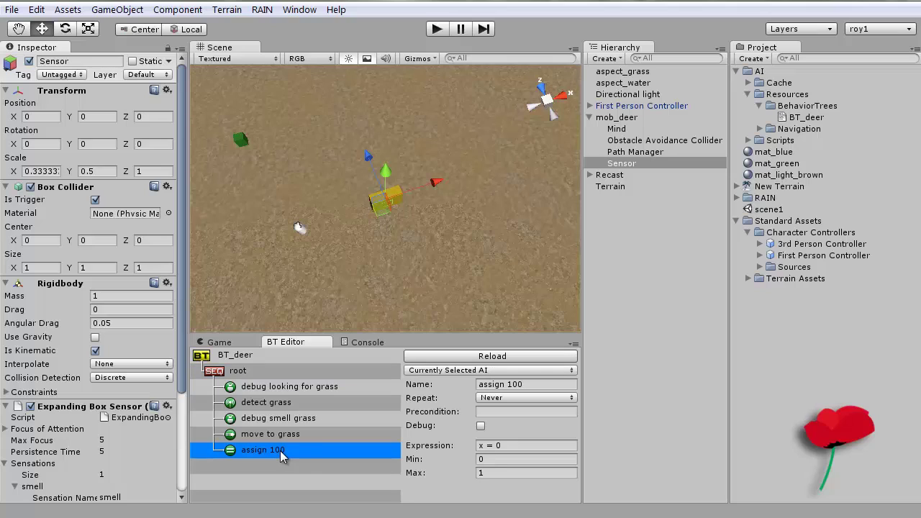
Set the assign 100 node's expression to at_grass = 1.
click(485, 445)
drag(485, 446, 461, 450)
text(at_)
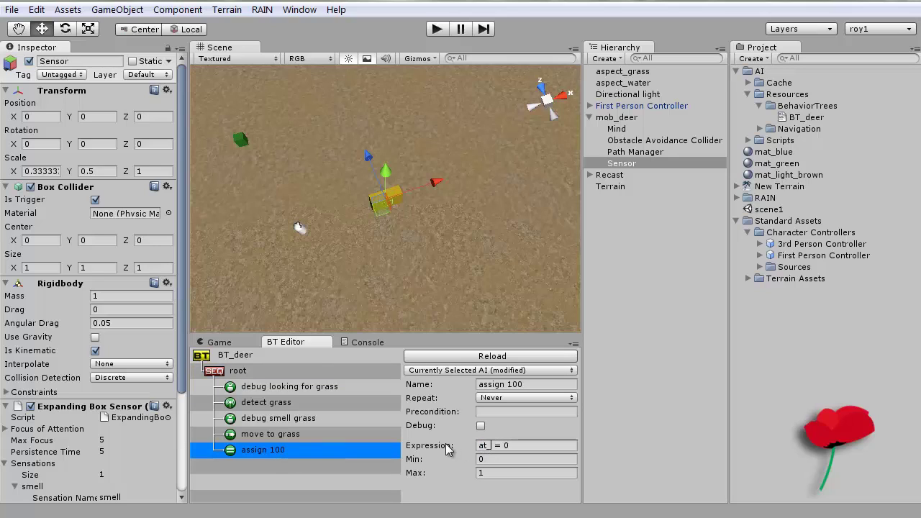
text(grass)
key(ctrl+s)
text(1)
key(ctrl+s)
Copy the variable name at_grass from the assign 100 node's expression.
click(233, 372)
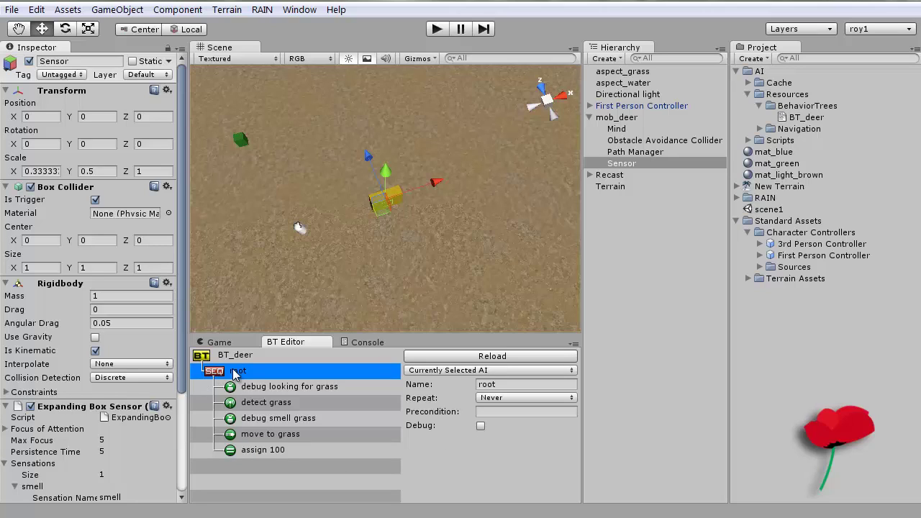
click(552, 413)
click(261, 451)
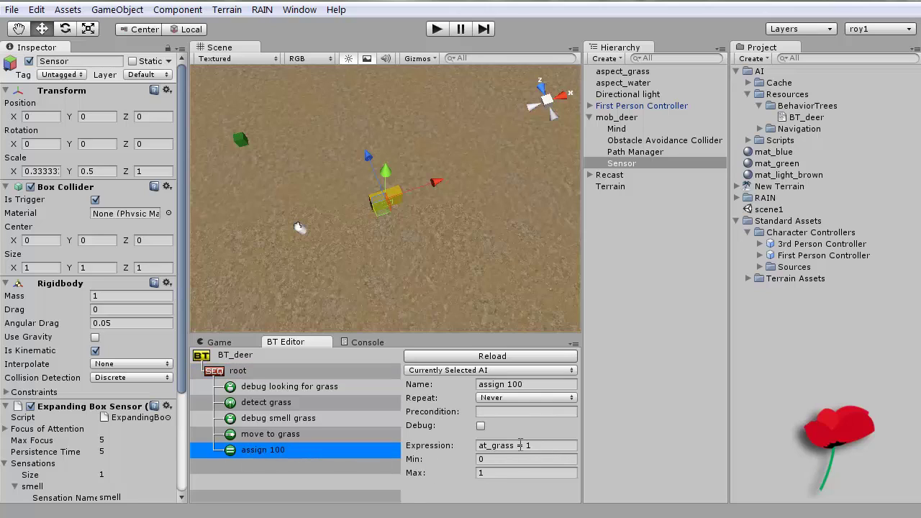
drag(517, 446, 429, 447)
key(ctrl+c)
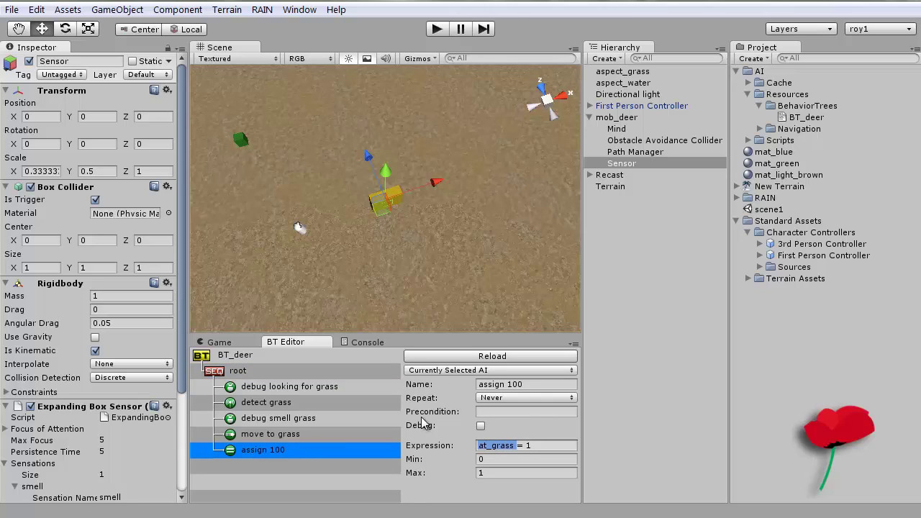
Set the root's Precondition to at_grass == 0.
click(240, 371)
click(495, 412)
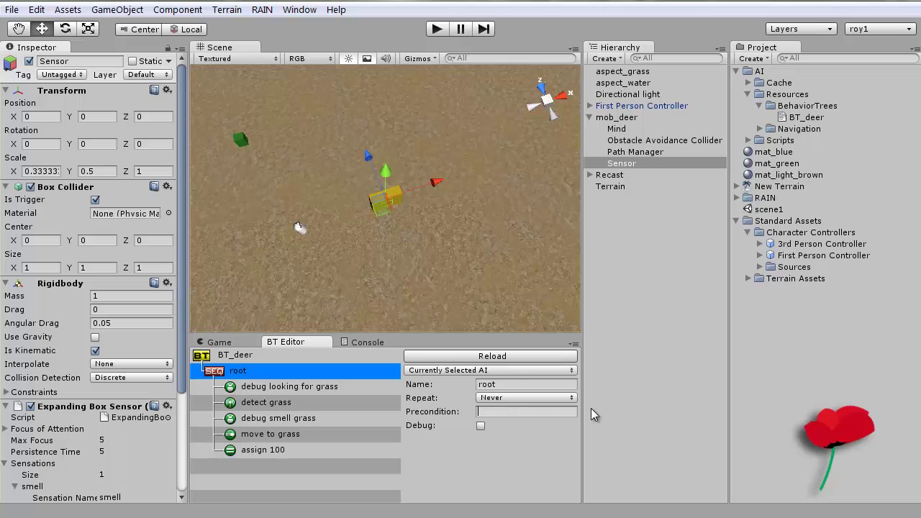
key(ctrl+v)
text(==)
text(0)
key(Left)
key(BackSpace)
key(ctrl+s)
text(=)
key(ctrl+s)
Review the debug, detect grass, debug smell grass, move to grass and assign 100 nodes, then enter Play mode.
click(308, 388)
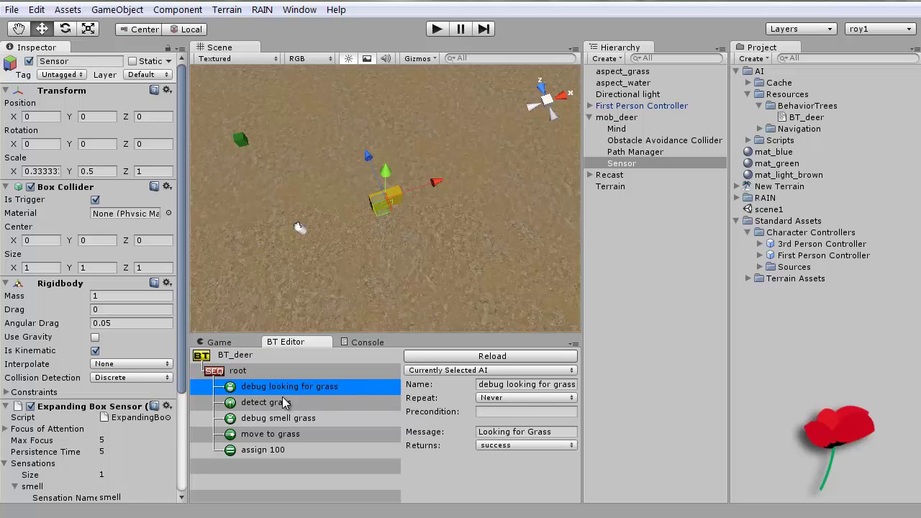
click(293, 404)
click(308, 418)
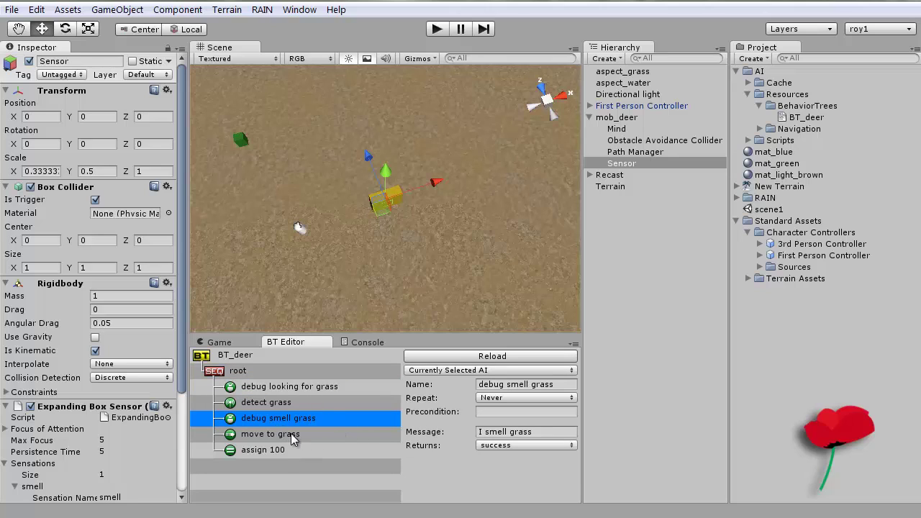
click(292, 436)
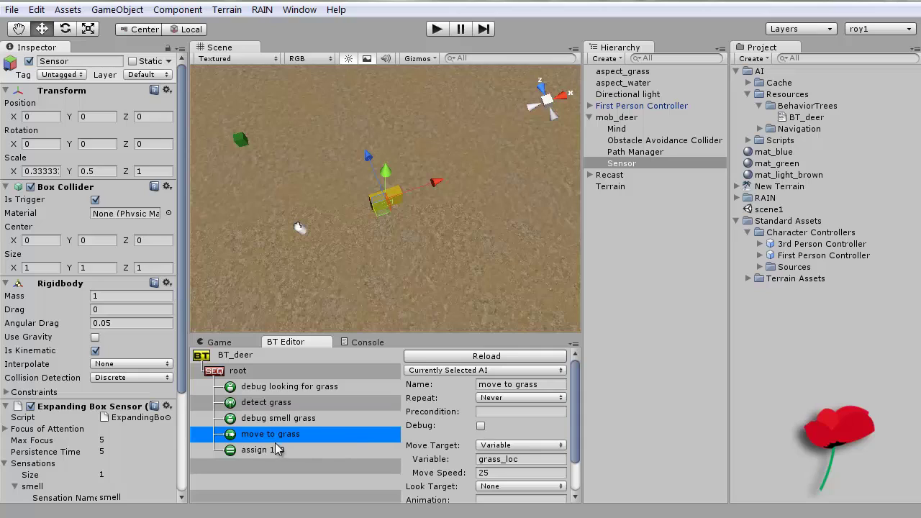
click(277, 449)
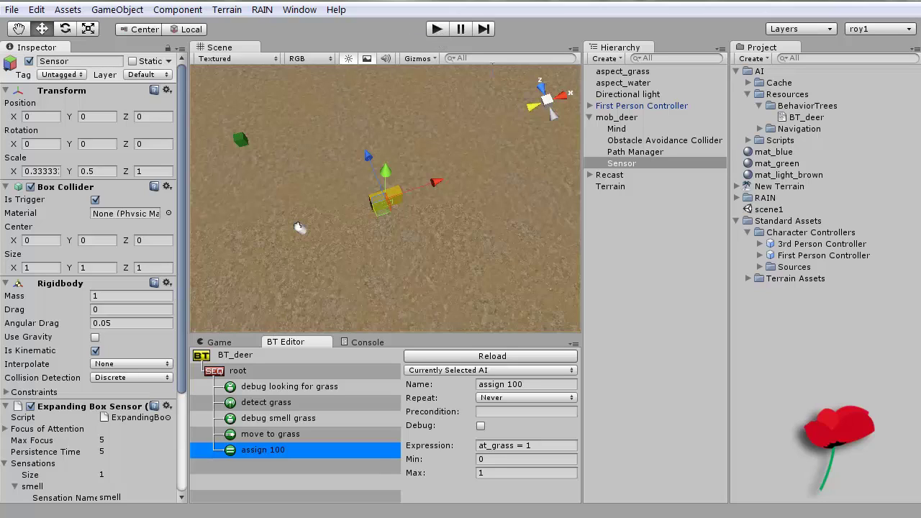
click(436, 30)
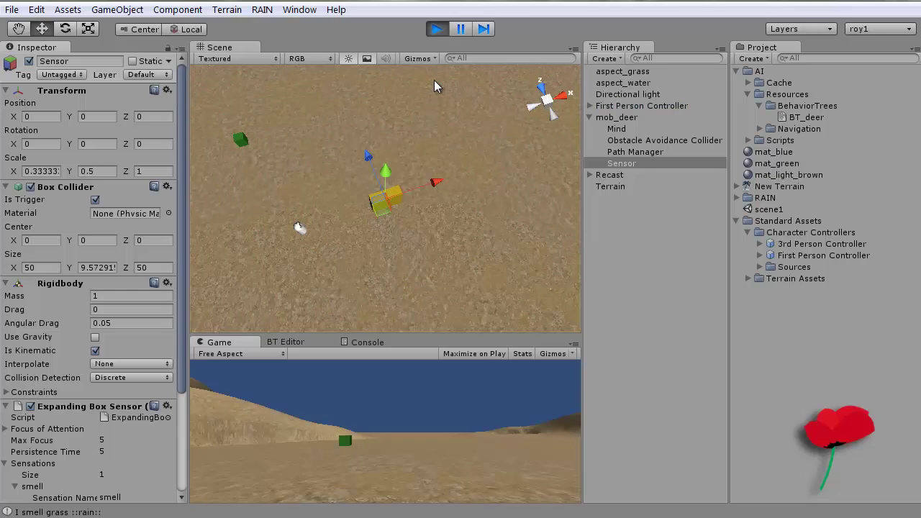
Stop Play mode and read the run's log messages in the Console.
click(436, 29)
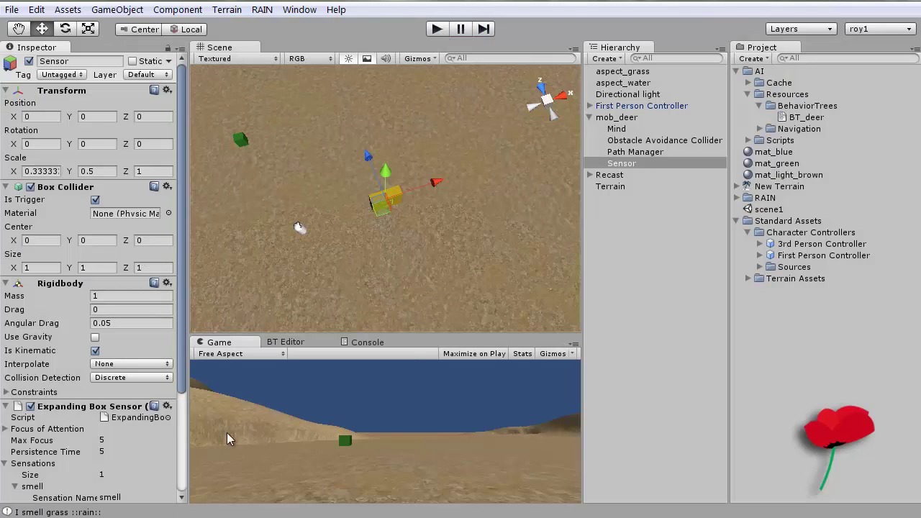
click(367, 342)
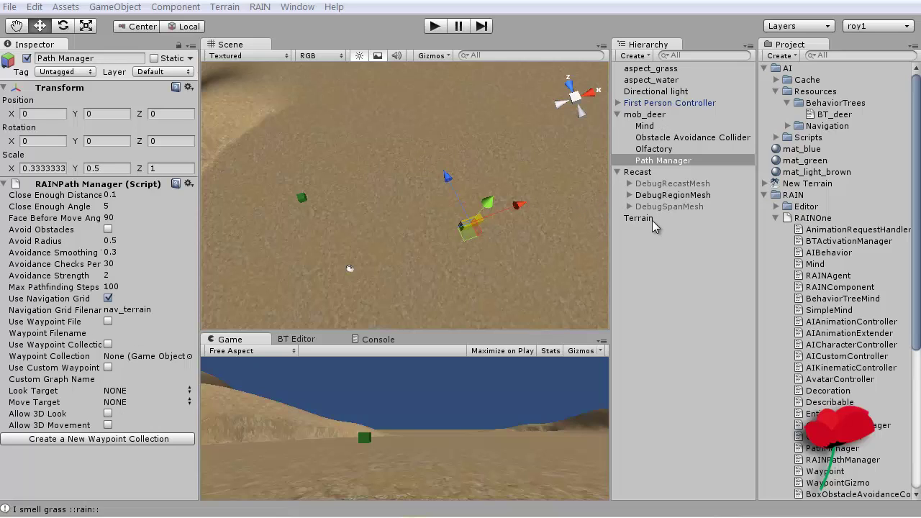
Select Recast and mob_deer, then run Play mode briefly to watch the deer approach the grass.
click(641, 174)
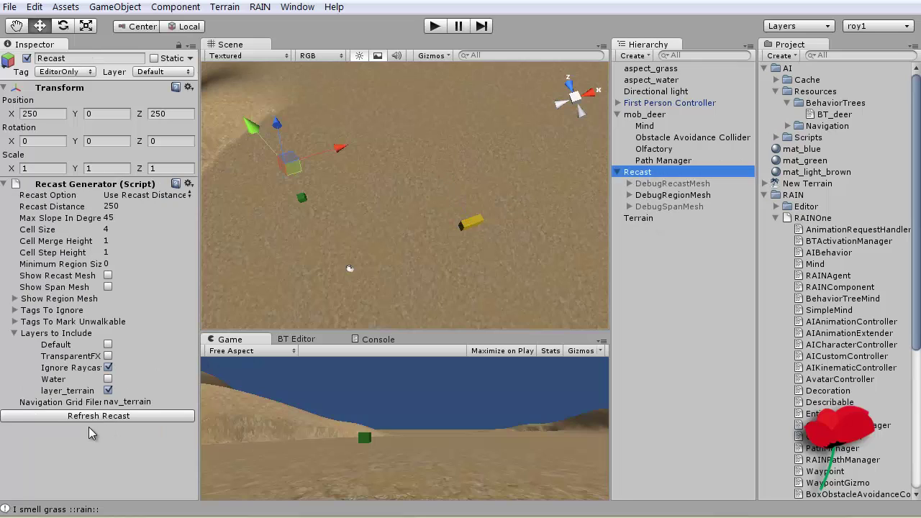
click(472, 224)
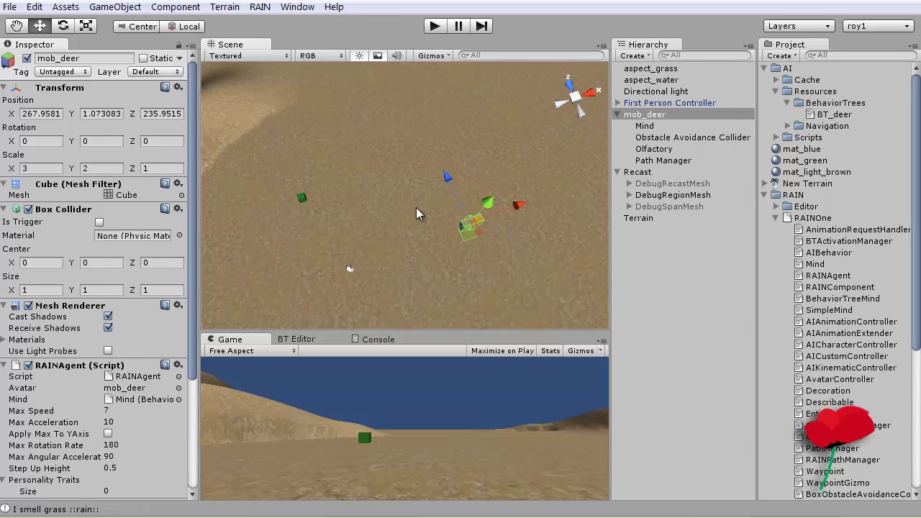
scroll(416, 207, up, 3)
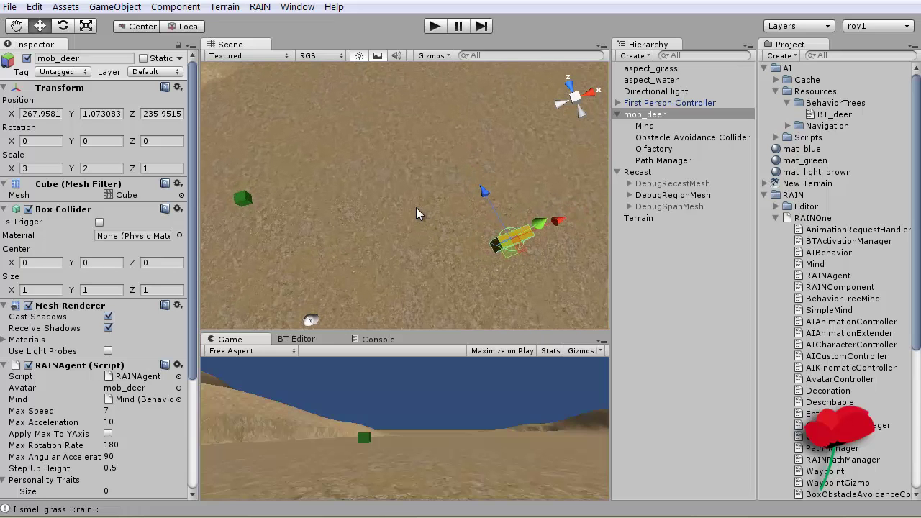
click(435, 26)
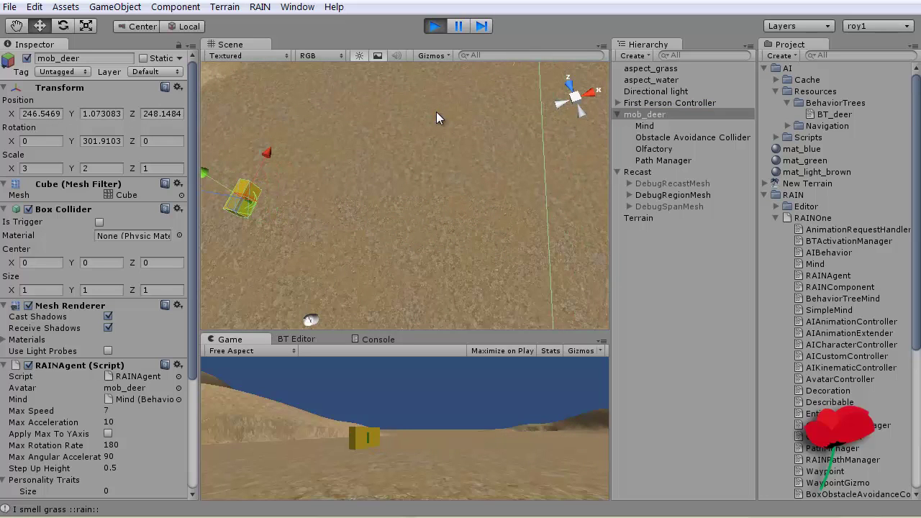
click(436, 27)
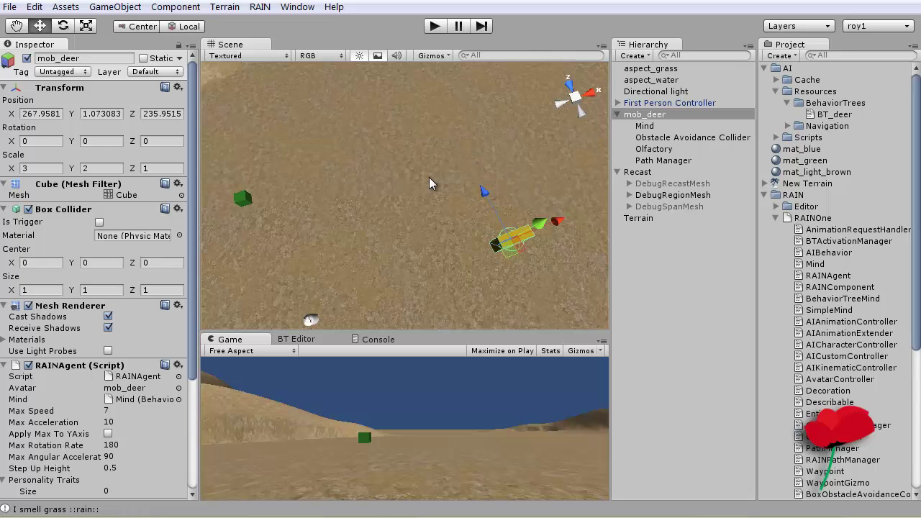
Reshape the mob_deer cube with the Scale tool, stretching it along Z and narrowing X to 0.915776.
middle_drag(429, 177, 299, 131)
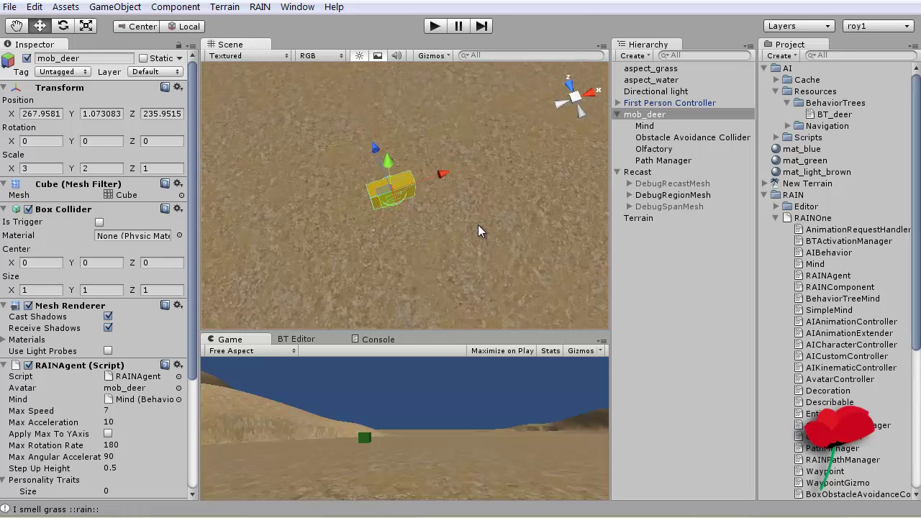
scroll(478, 225, up, 5)
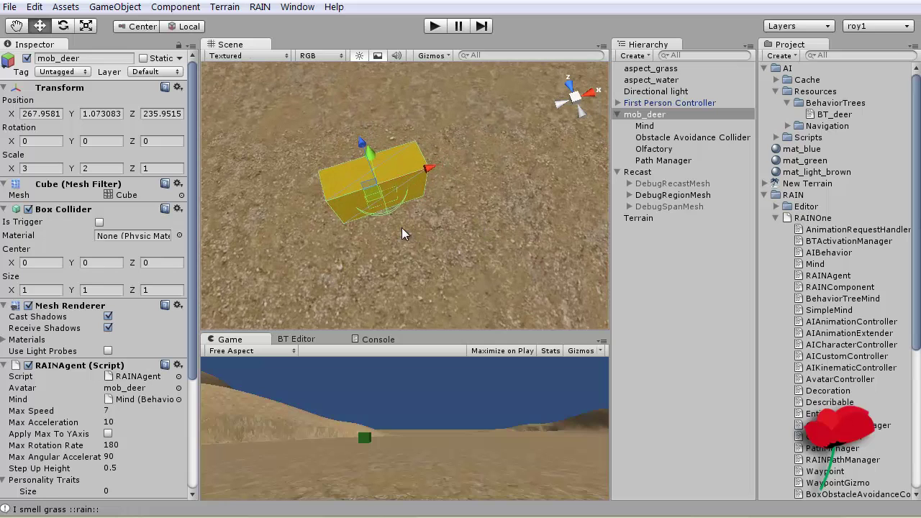
alt+drag(379, 255, 736, 177)
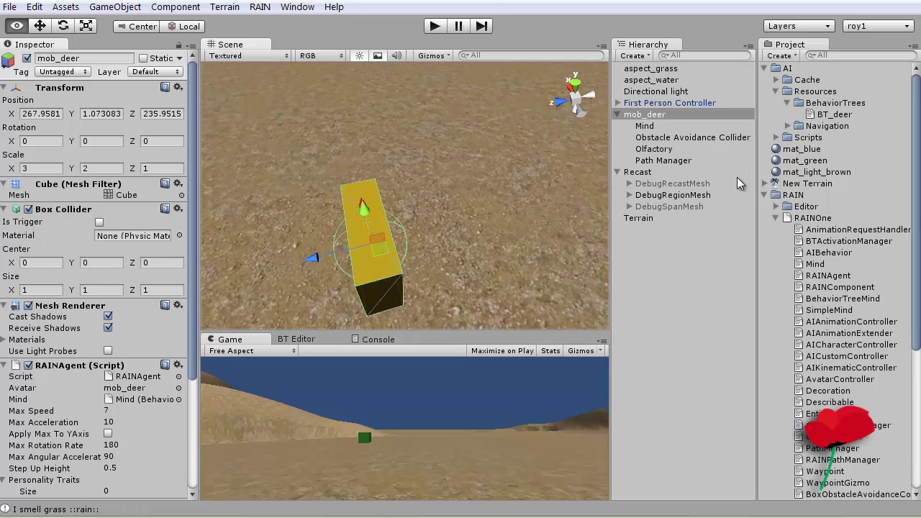
click(86, 27)
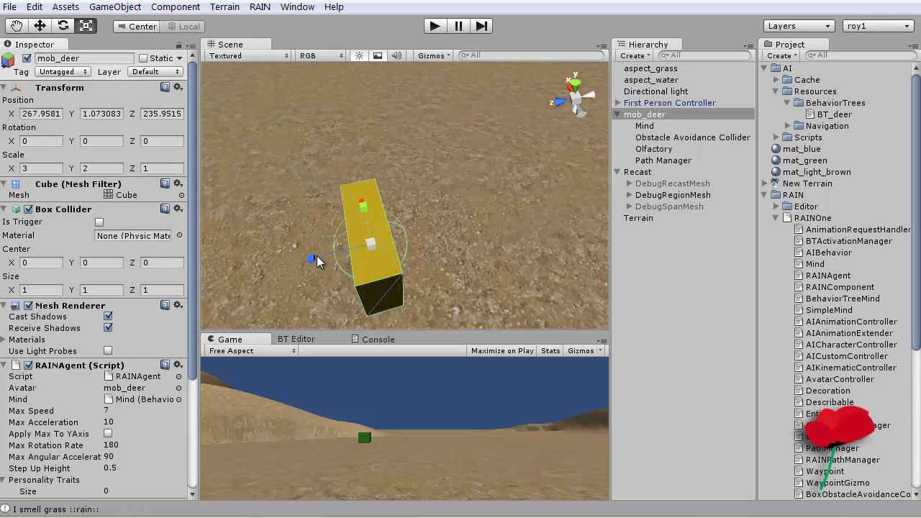
drag(316, 258, 165, 264)
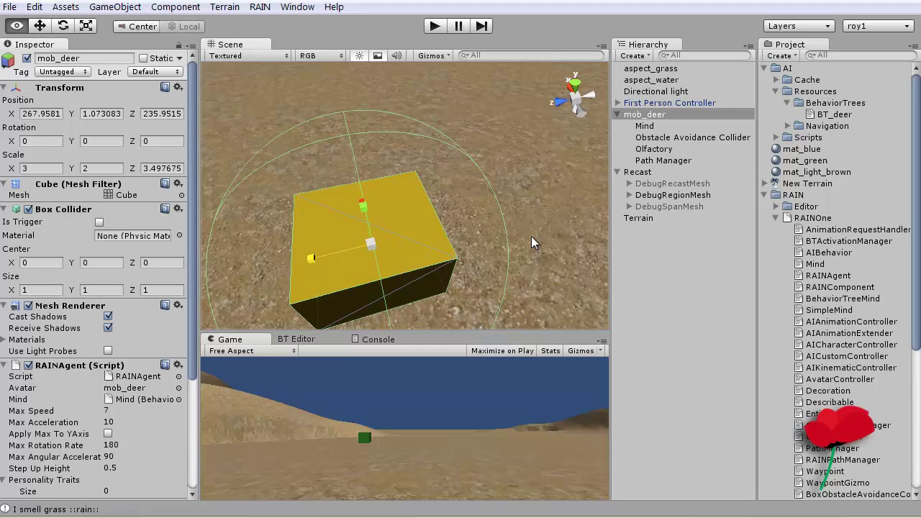
alt+drag(531, 237, 389, 128)
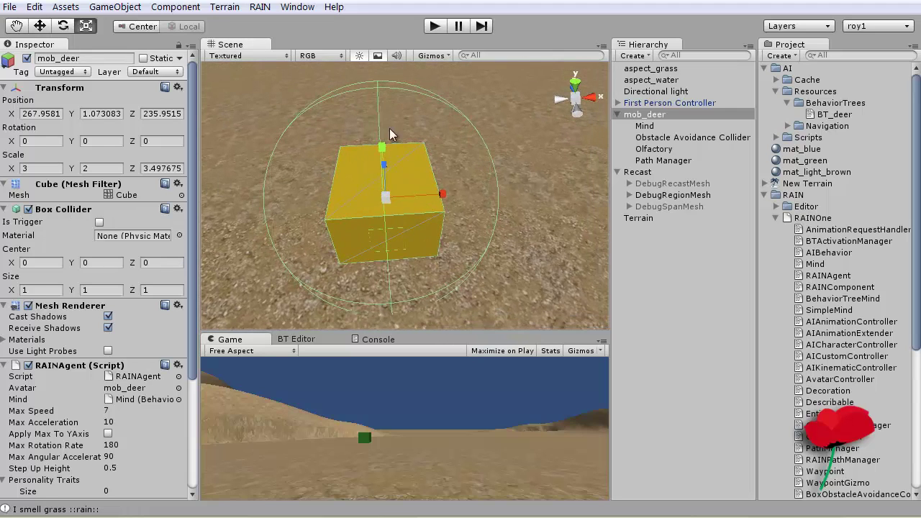
drag(446, 191, 496, 182)
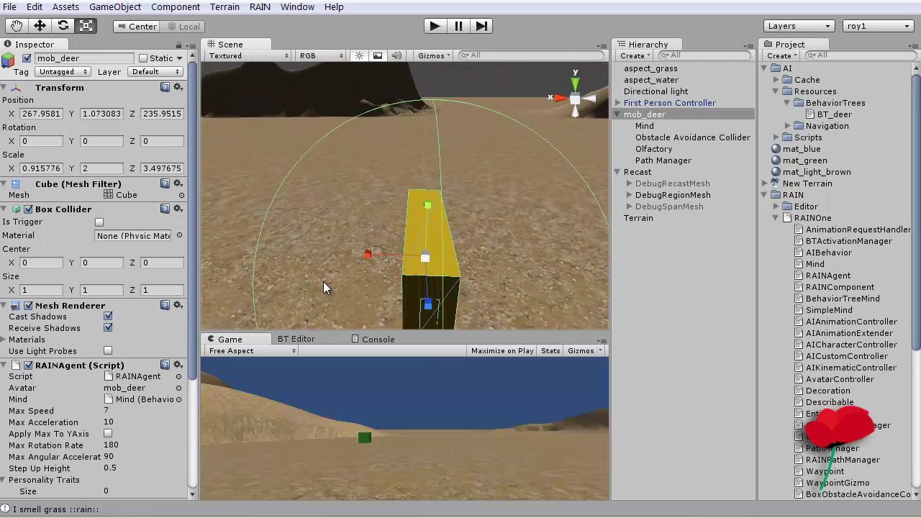
alt+drag(382, 243, 128, 211)
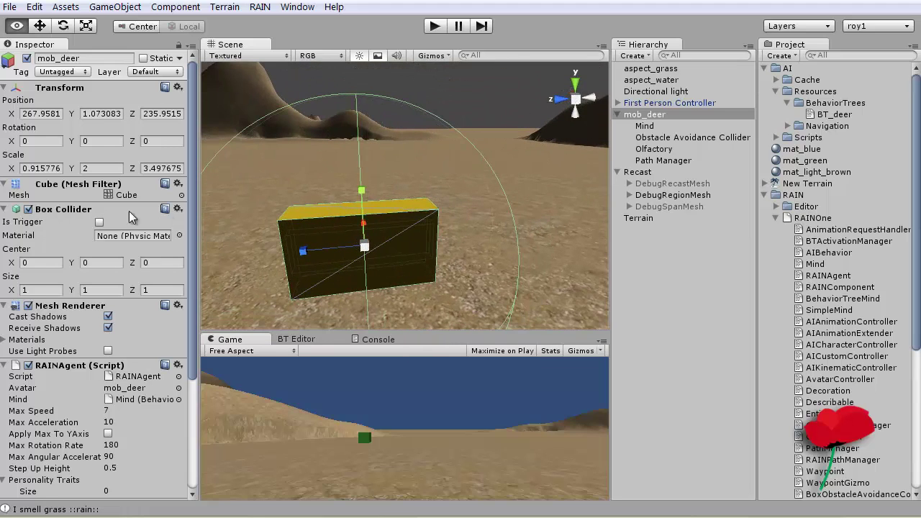
Select the deer's Obstacle Avoidance Collider and scale it down to about 0.09, 0.14, 0.27.
click(645, 125)
click(662, 137)
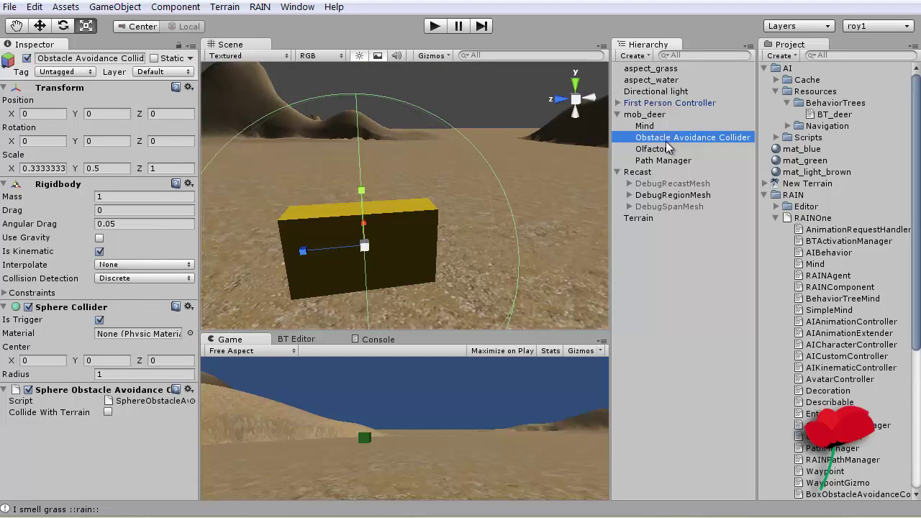
drag(364, 246, 369, 248)
drag(350, 239, 314, 228)
alt+drag(521, 210, 303, 241)
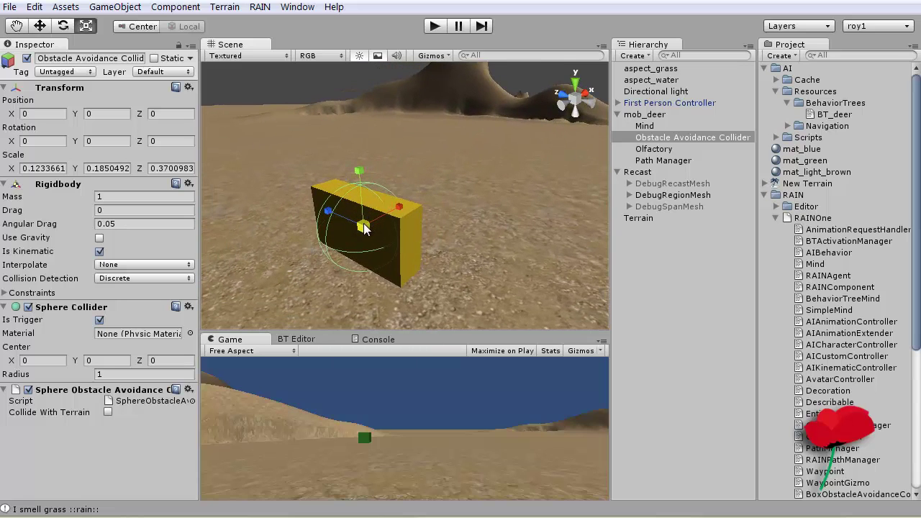
drag(364, 227, 347, 226)
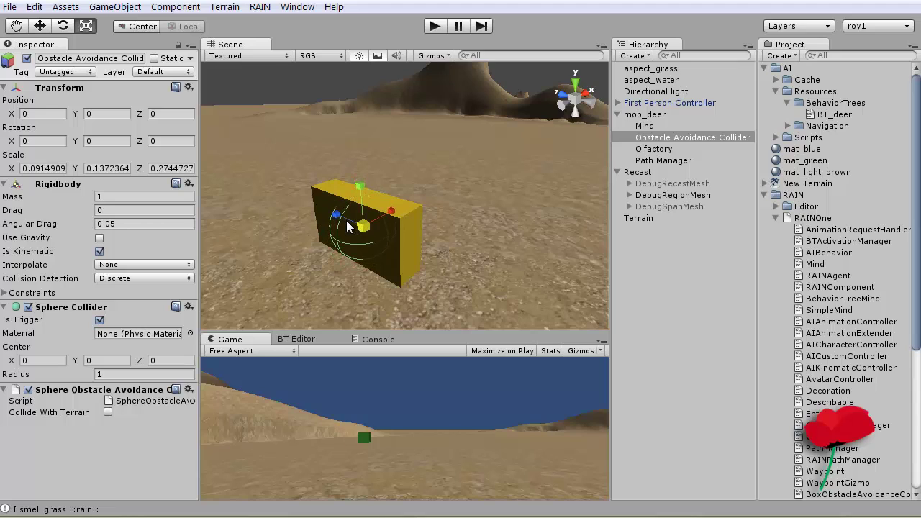
alt+drag(323, 261, 444, 243)
scroll(444, 244, down, 3)
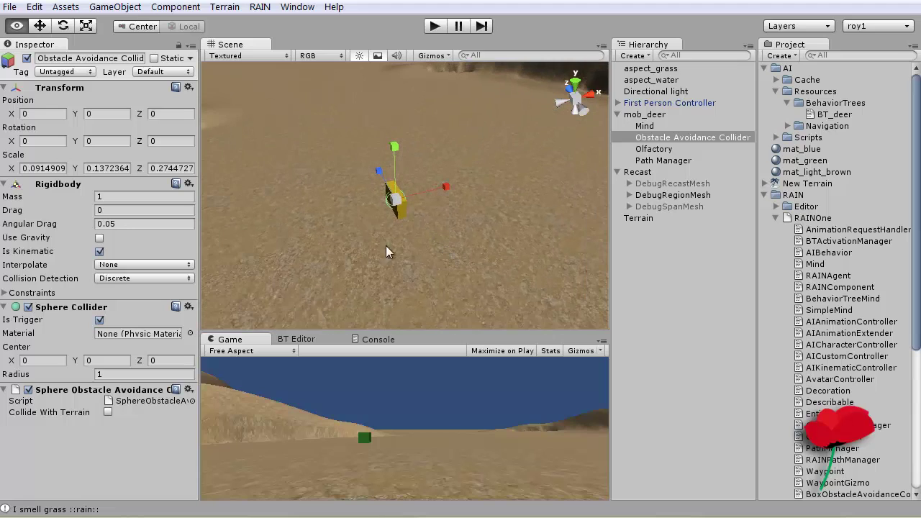
Play-test the scene briefly, then check the Path Manager's avoidance radius 0.5 and nav_terrain grid.
click(43, 26)
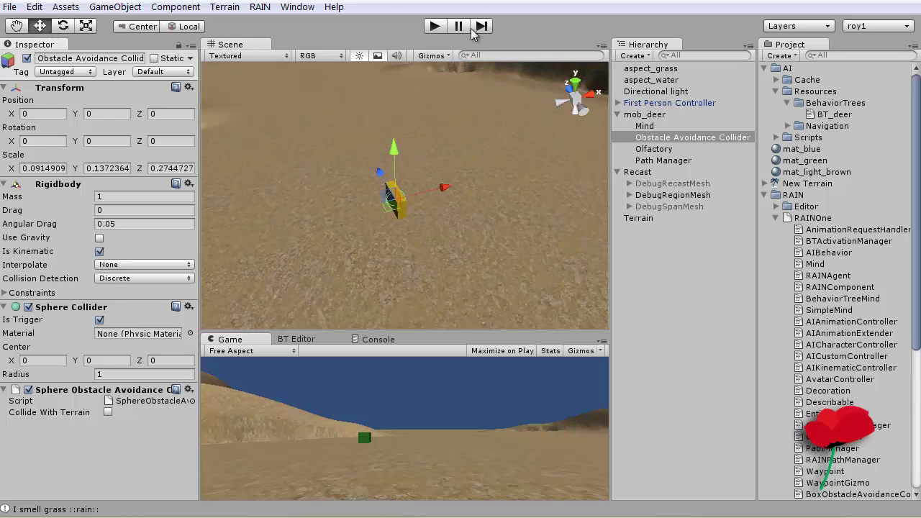
click(435, 25)
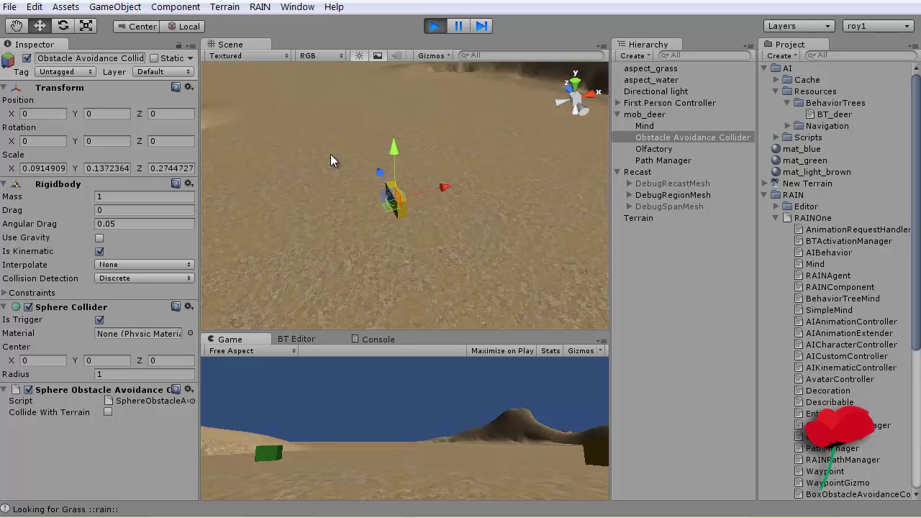
click(435, 26)
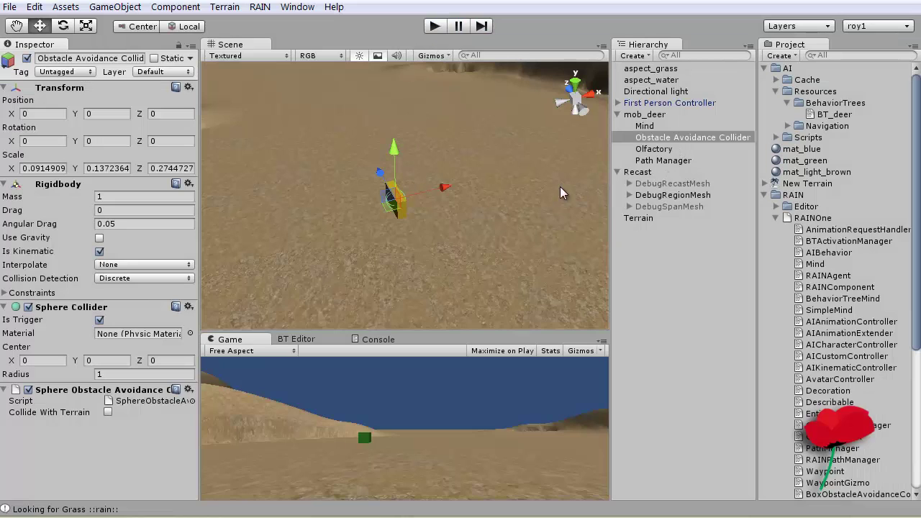
alt+drag(490, 171, 360, 213)
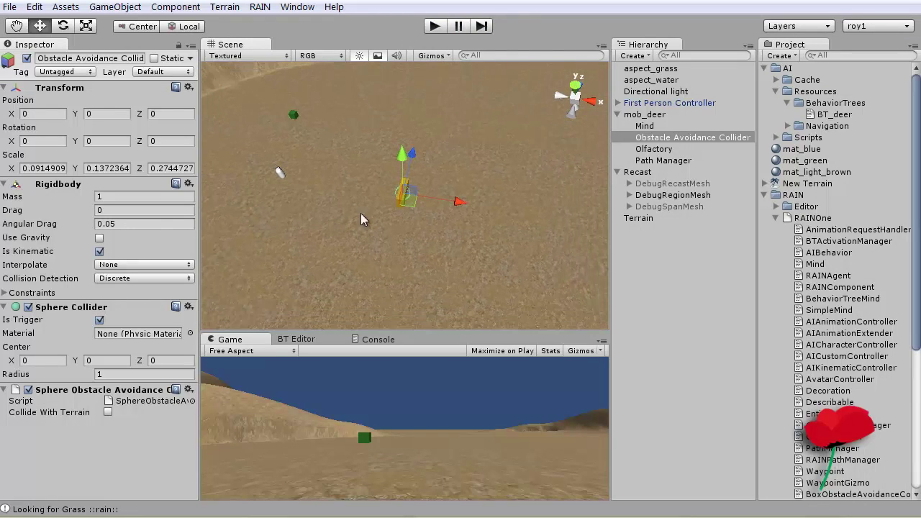
click(661, 161)
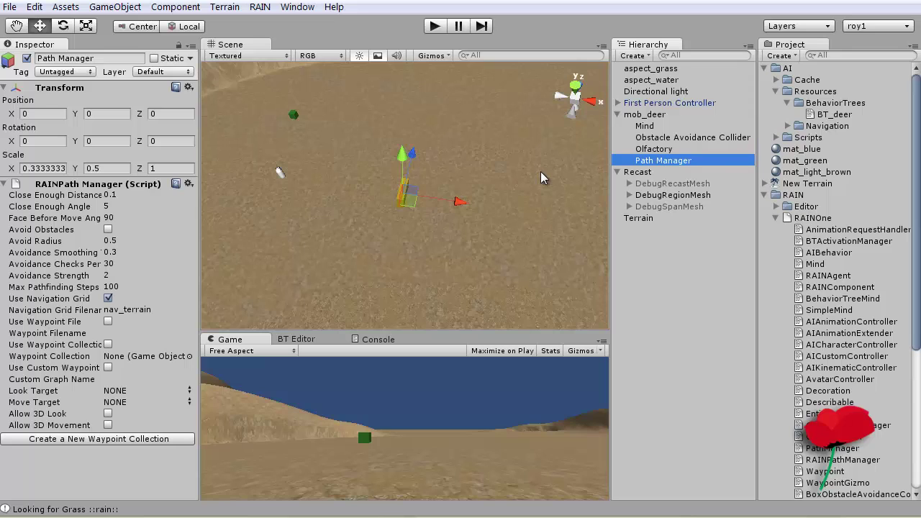
Watch the old Olfactory sensor over two play-mode runs, then delete it from mob_deer.
click(661, 150)
click(434, 27)
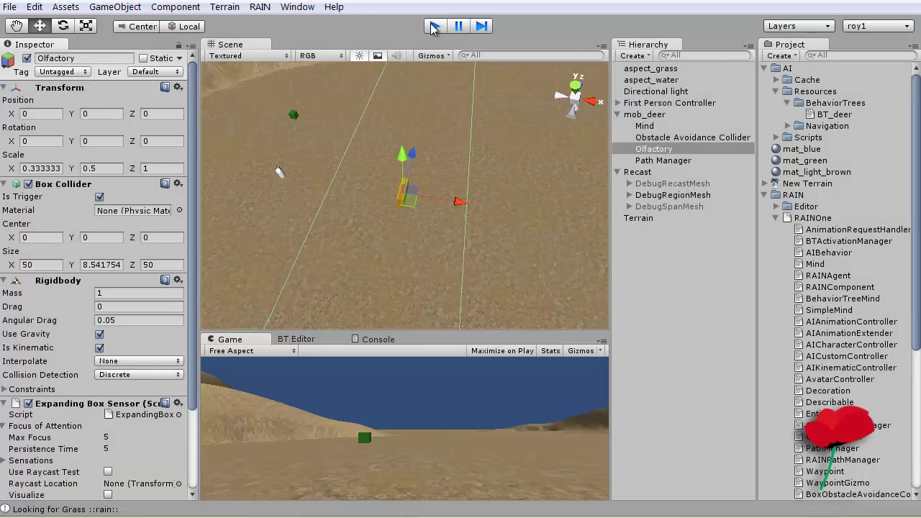
click(434, 26)
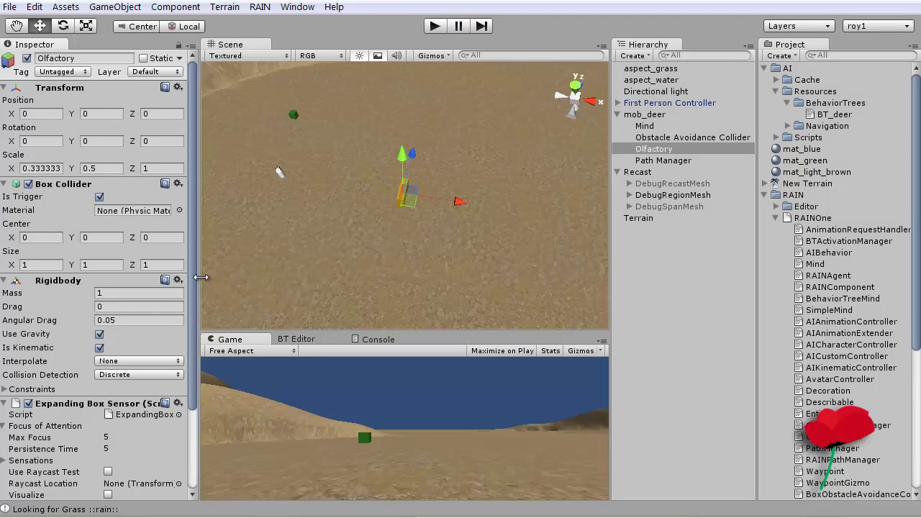
scroll(188, 302, down, 5)
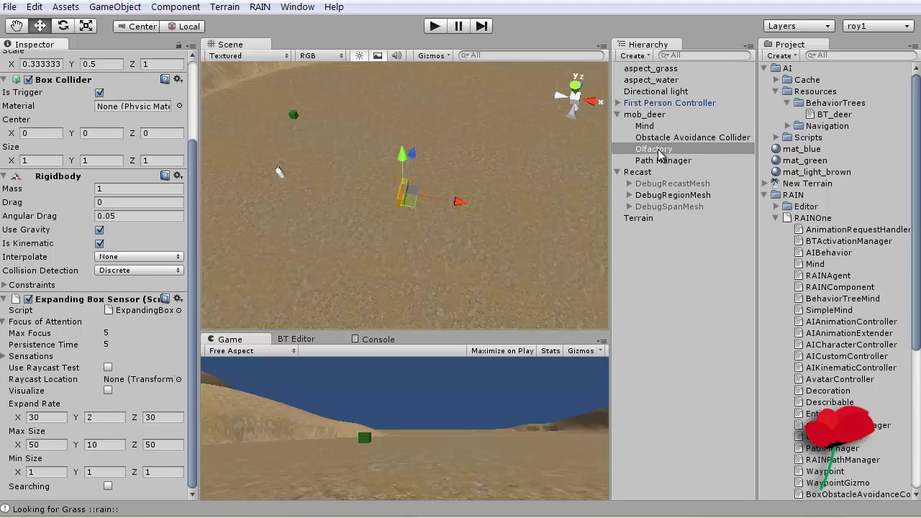
click(435, 29)
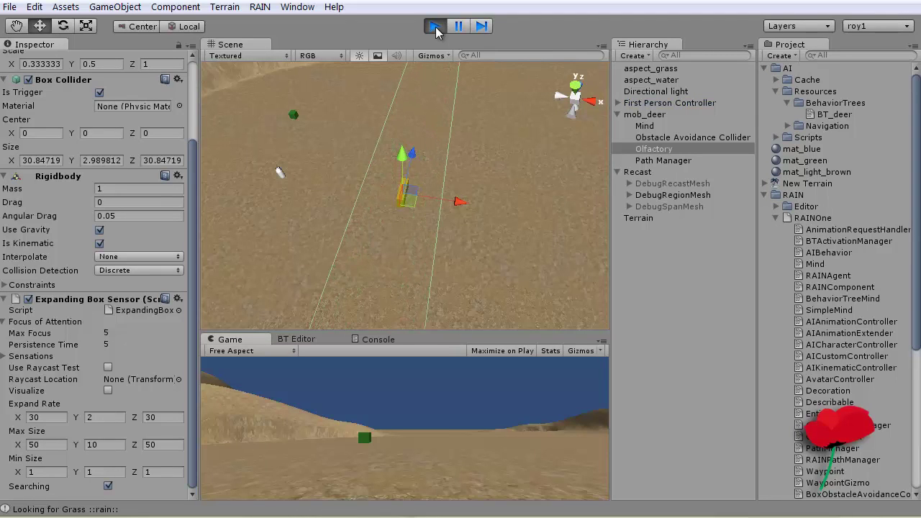
click(435, 28)
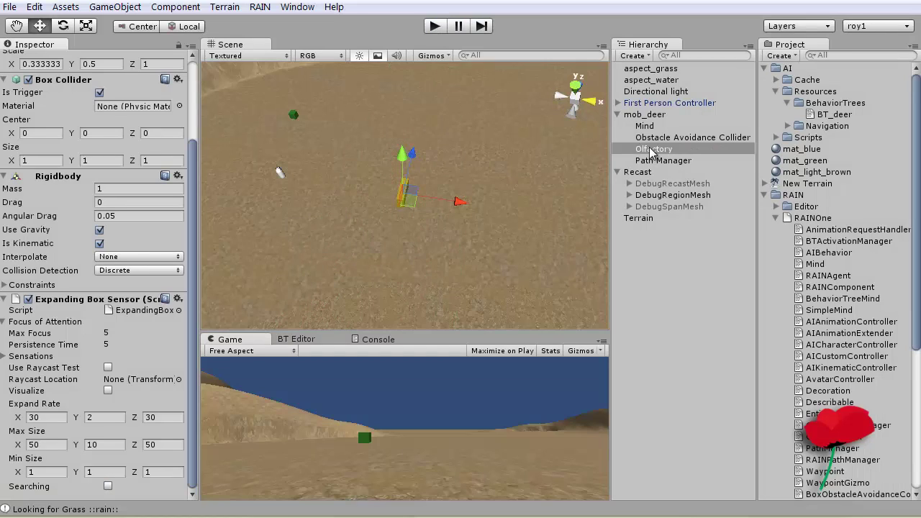
click(687, 153)
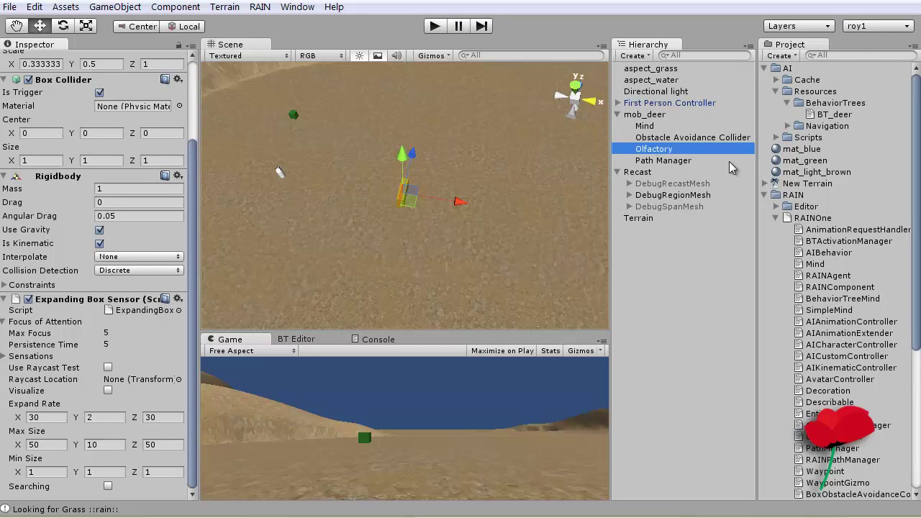
key(Delete)
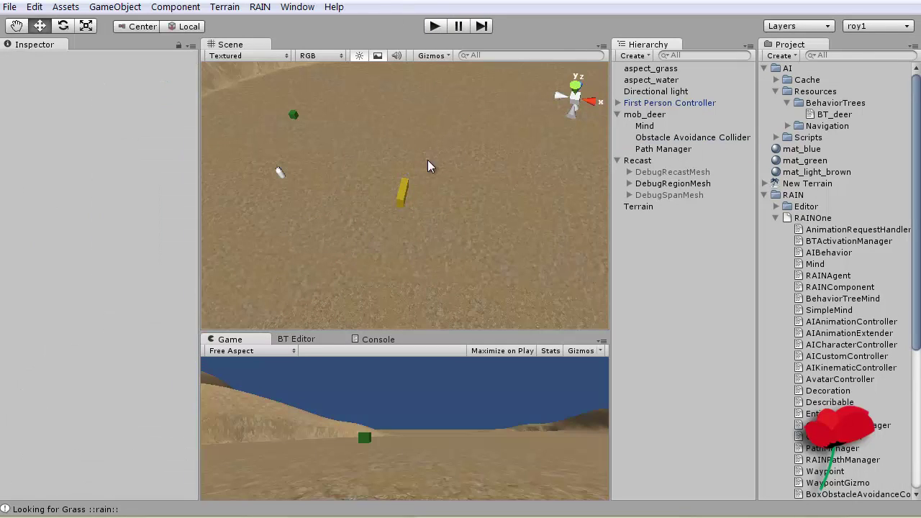
Add a new Olfactory sensor to mob_deer from the RAIN menu and expand its smell sensation.
click(403, 192)
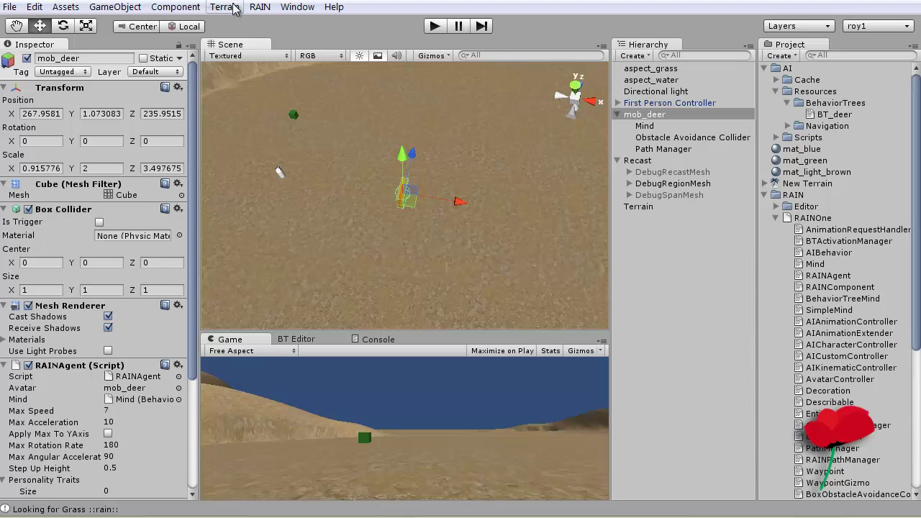
click(260, 7)
mouse_move(292, 61)
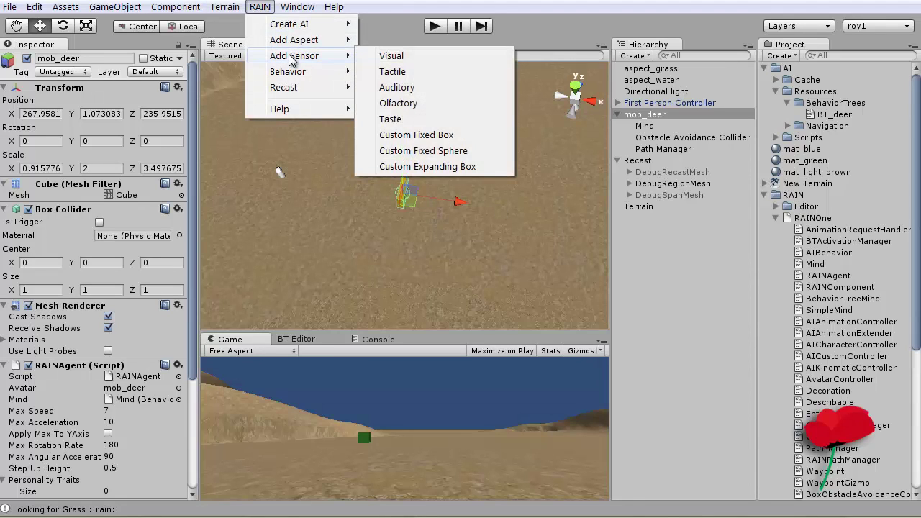
click(416, 103)
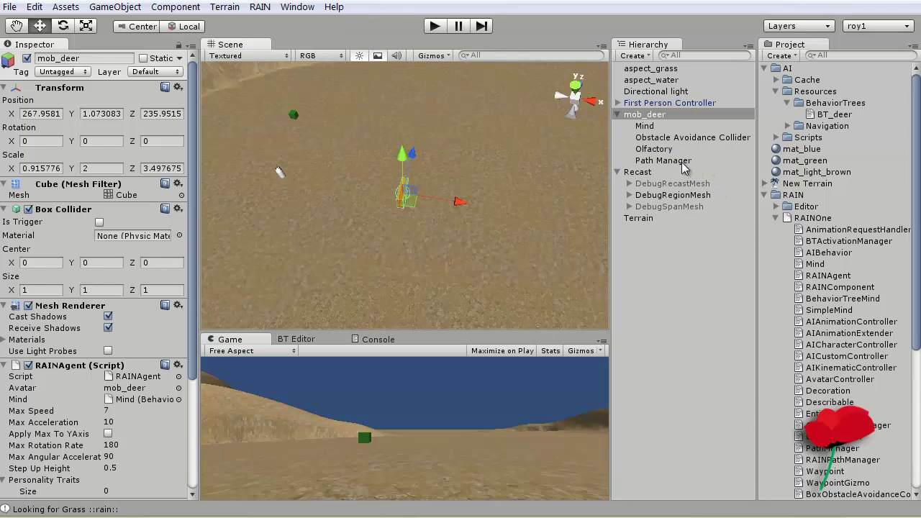
click(673, 160)
click(655, 149)
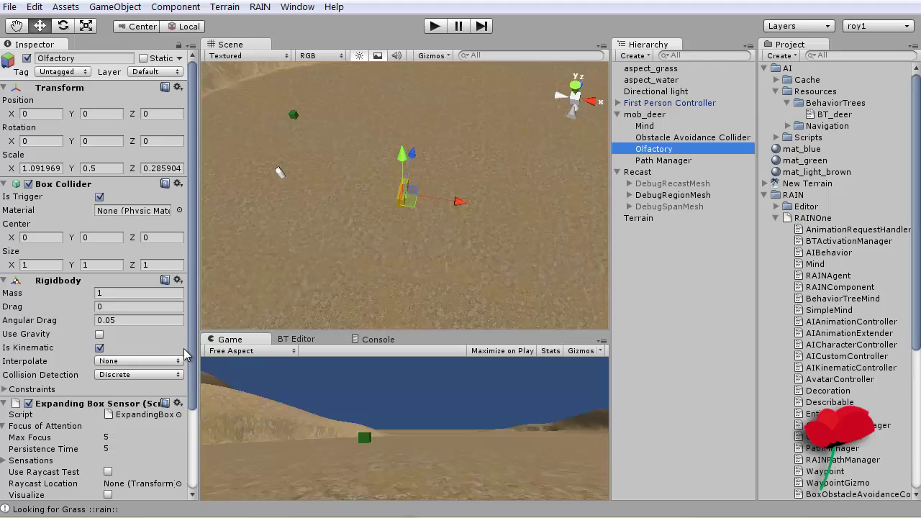
drag(192, 348, 167, 418)
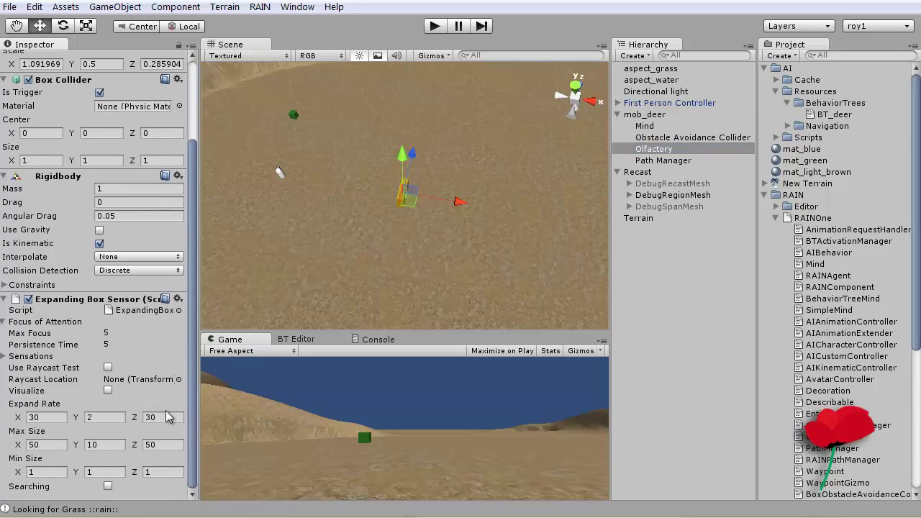
click(5, 356)
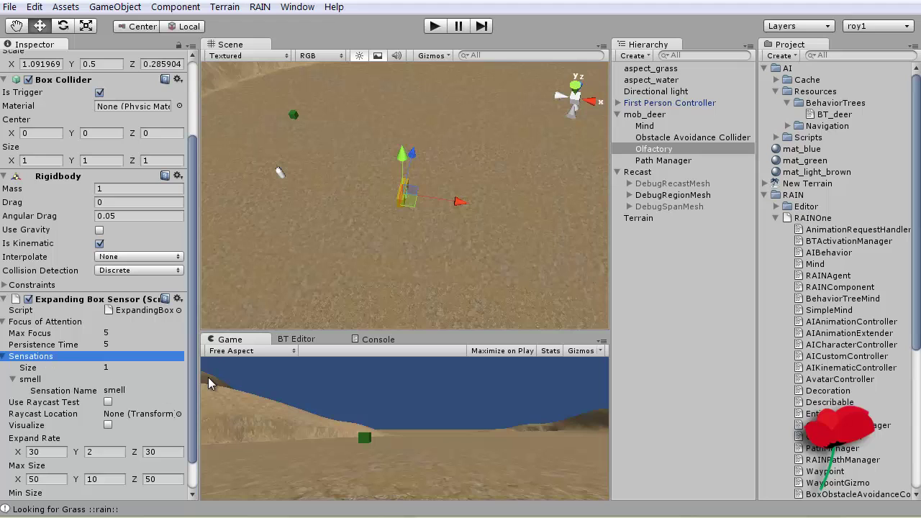
Play the scene until the deer reaches the grass and logs 'I smell grass', then stop.
click(432, 27)
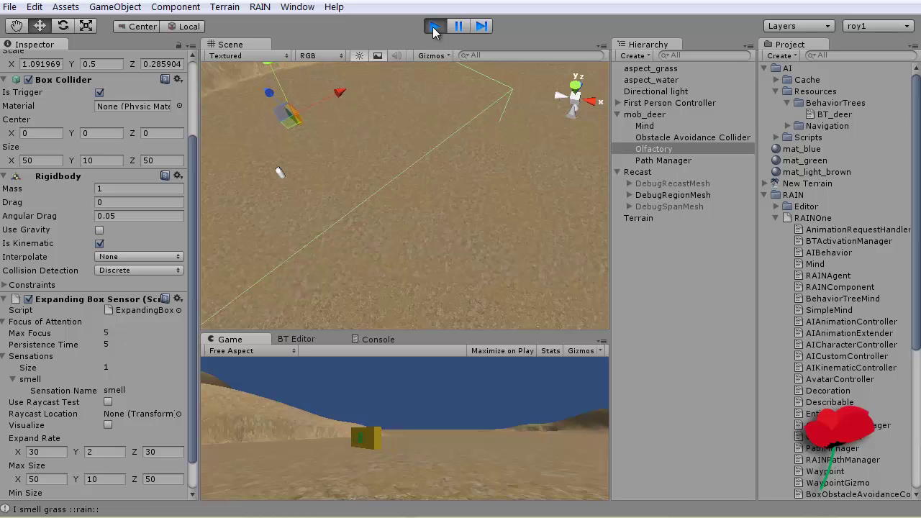
click(435, 29)
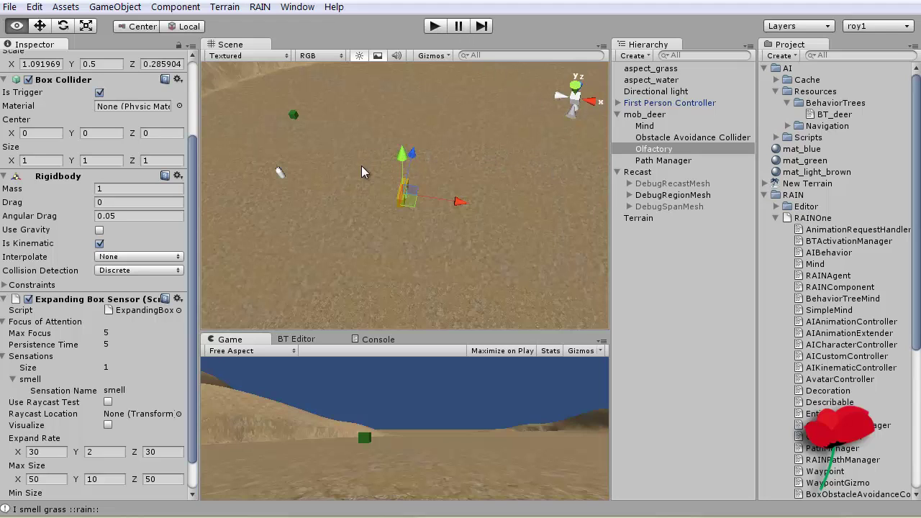
alt+drag(361, 165, 372, 216)
scroll(371, 217, down, 10)
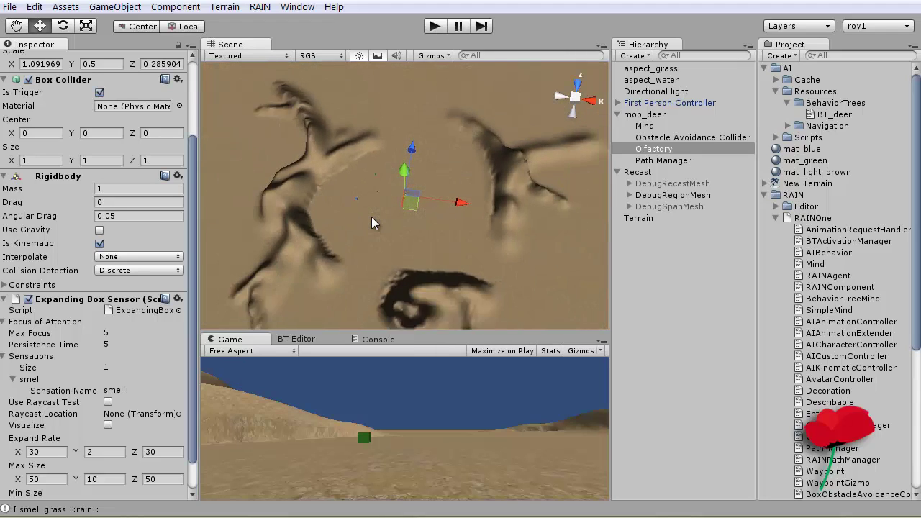
alt+drag(363, 215, 334, 94)
scroll(403, 208, up, 10)
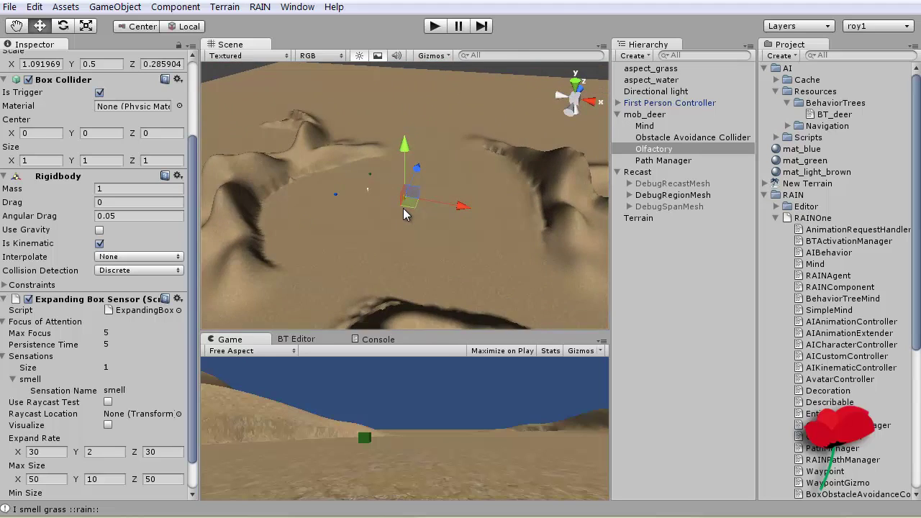
scroll(403, 208, up, 2)
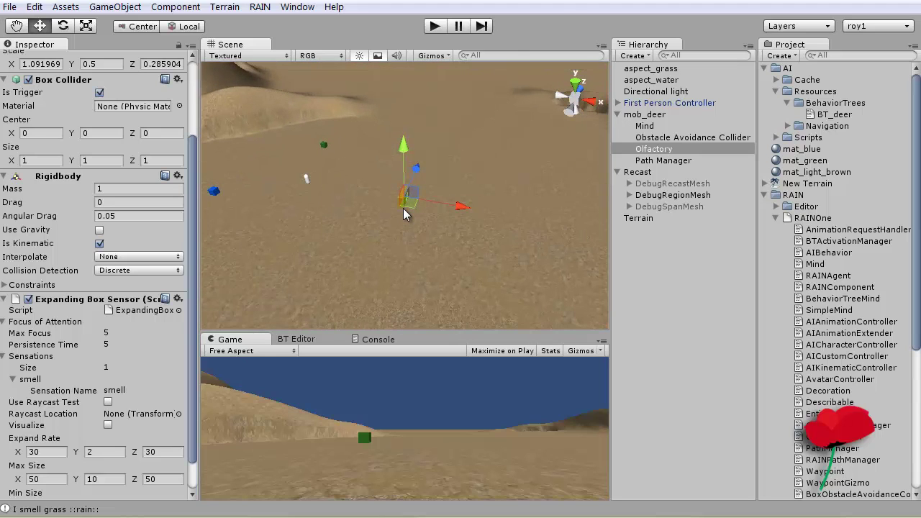